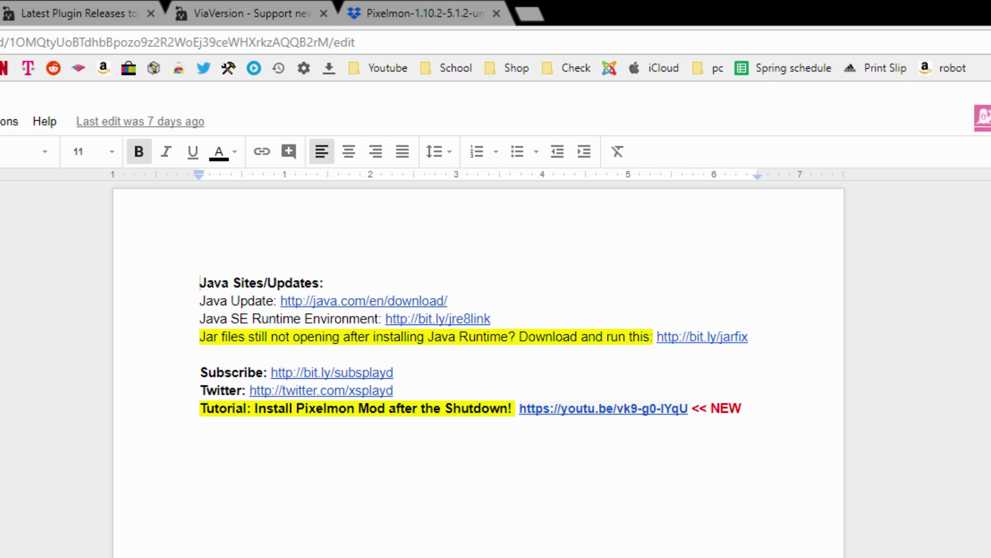
Check the Java Runtime (jre8link) and jarfix links in the Java Sites notes.
left_click(253, 319)
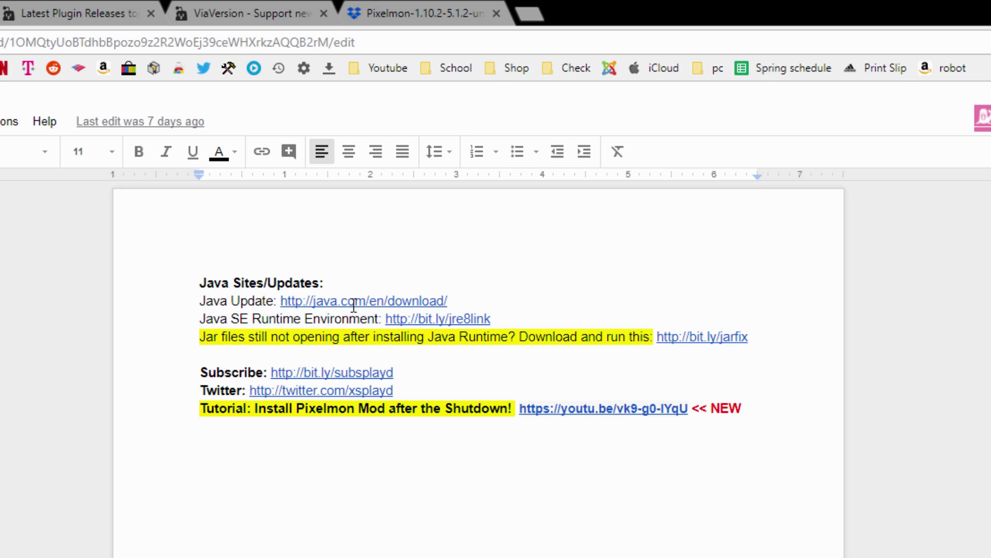
left_click(423, 317)
left_click(687, 336)
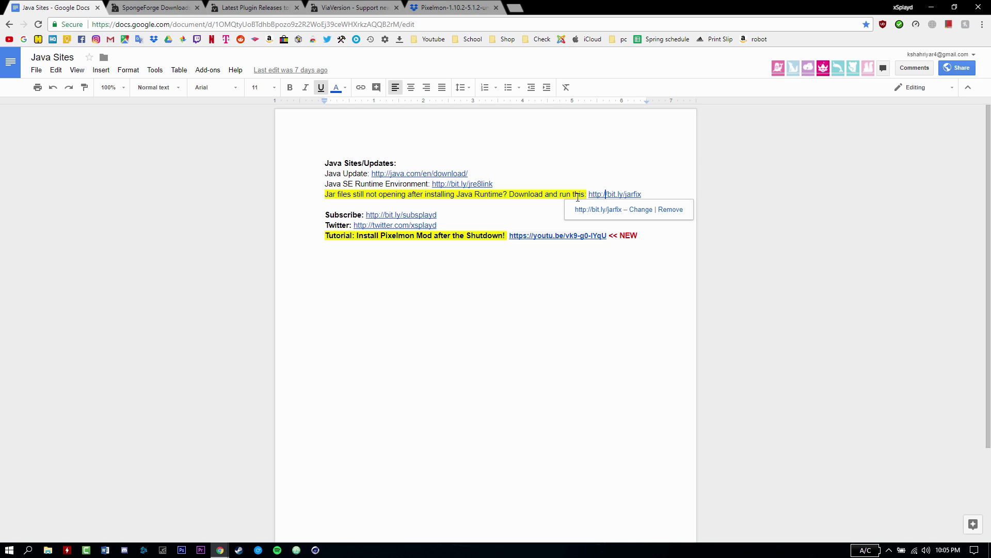
left_click(98, 8)
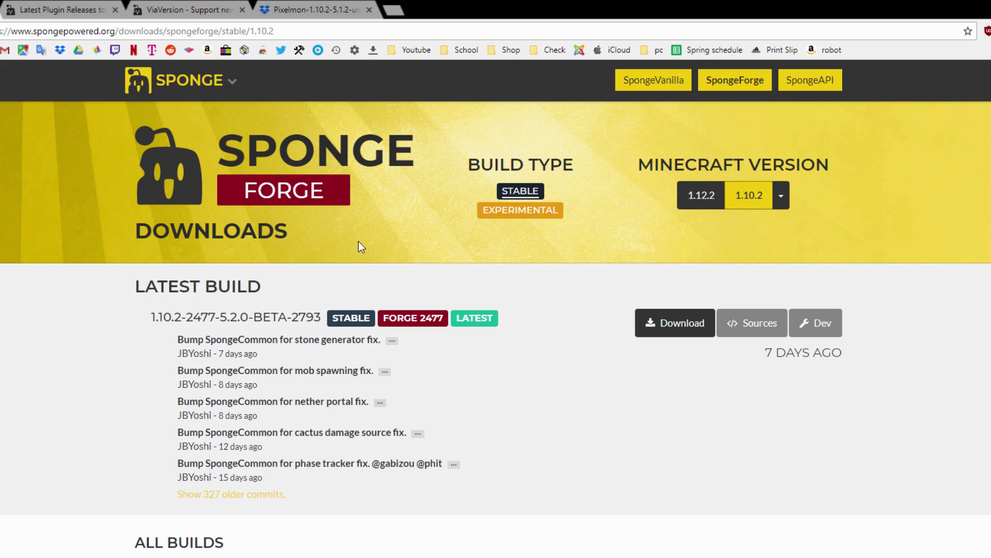
triple_click(151, 320)
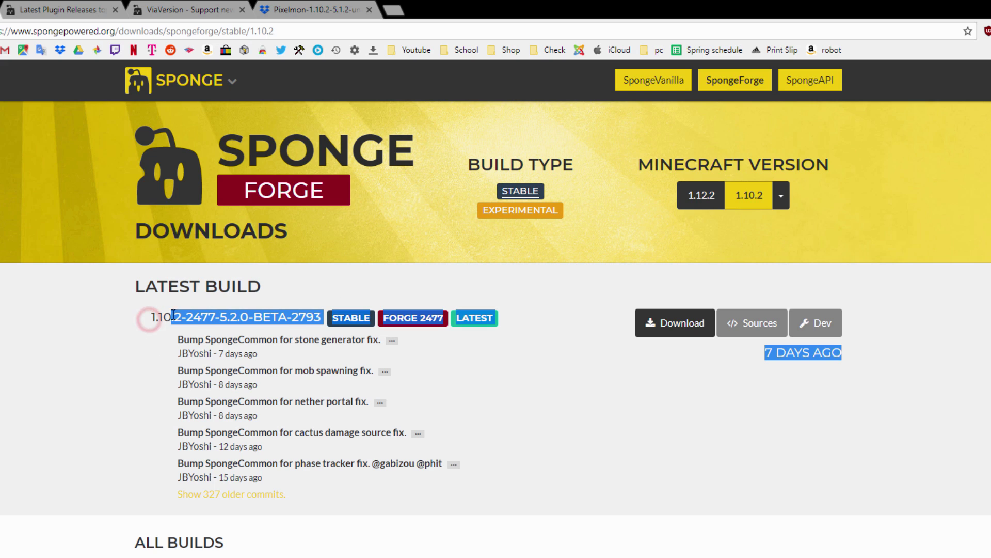
left_click(181, 316)
double_click(181, 316)
left_click(184, 302)
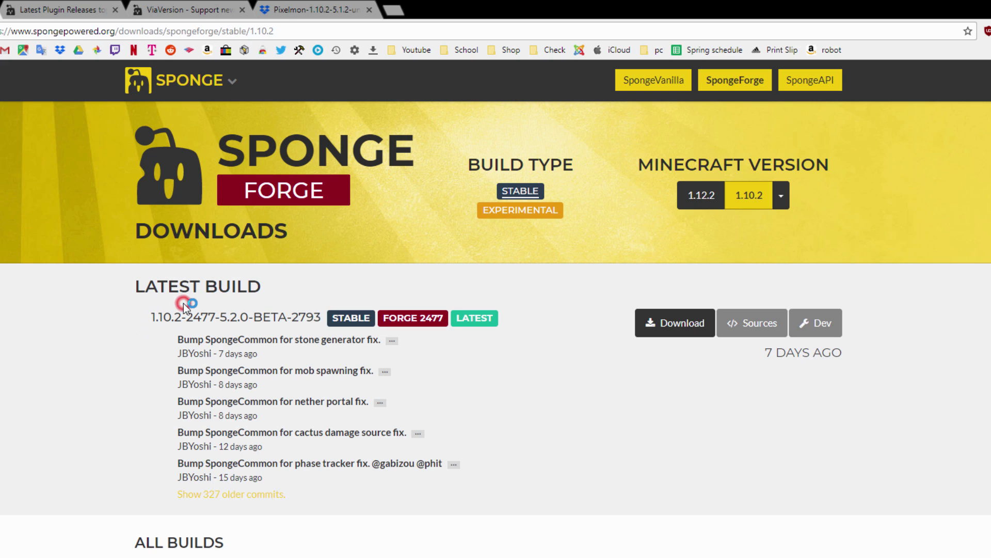
left_click(700, 194)
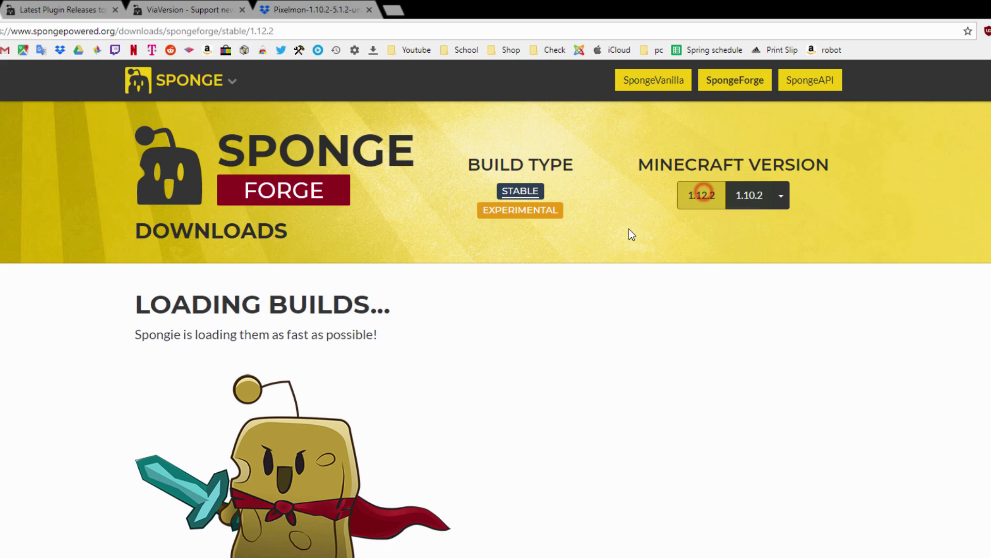
left_click(520, 211)
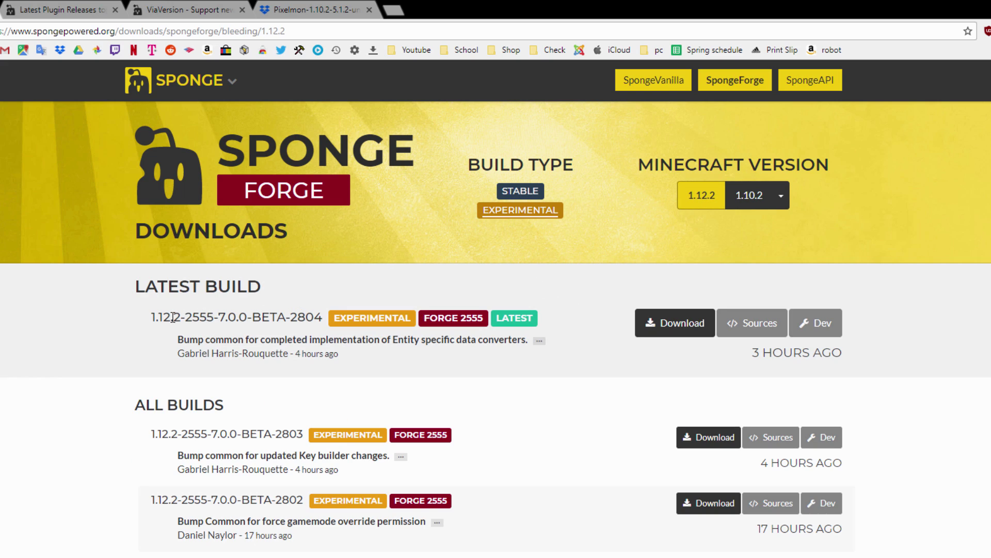
left_click_drag(173, 317, 141, 317)
left_click(301, 290)
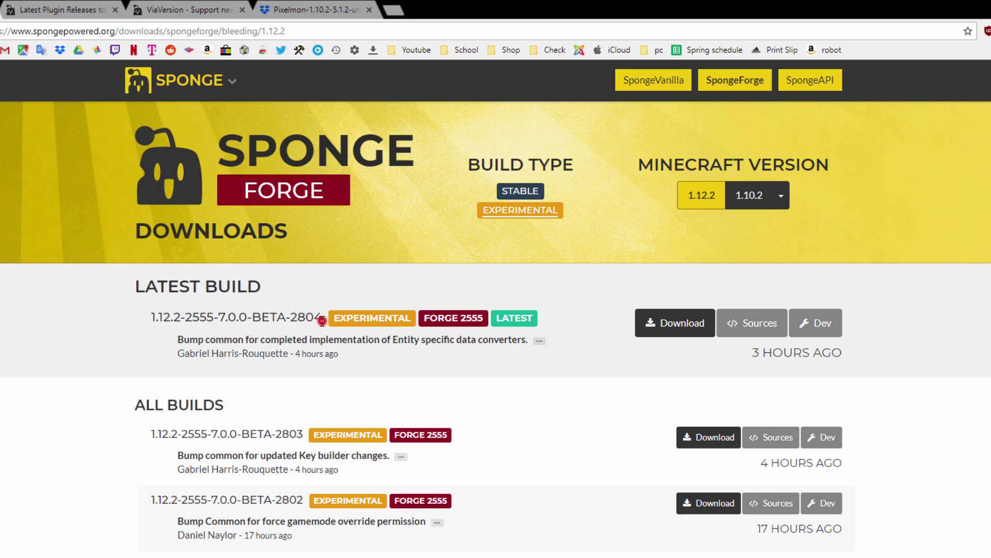
left_click_drag(321, 320, 151, 315)
left_click(132, 313)
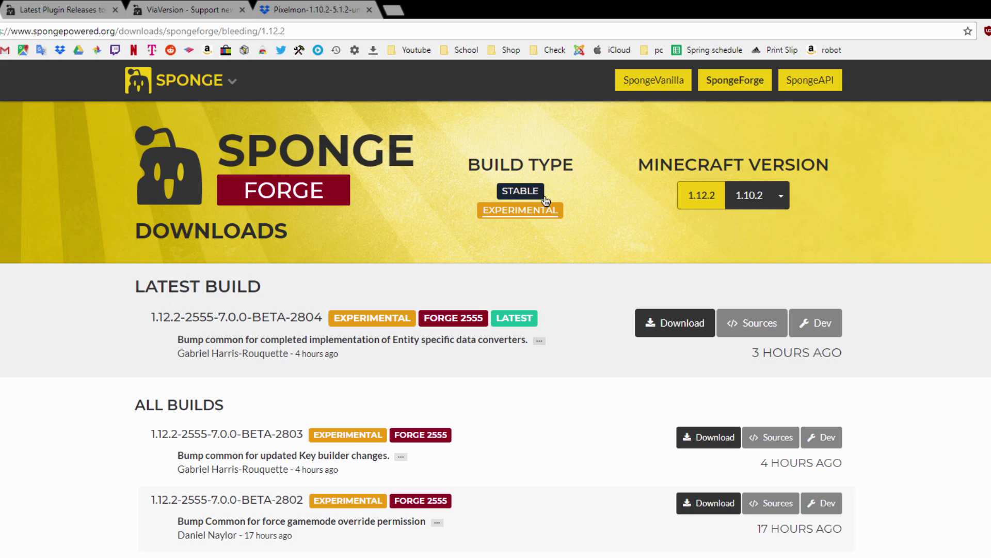
left_click(527, 191)
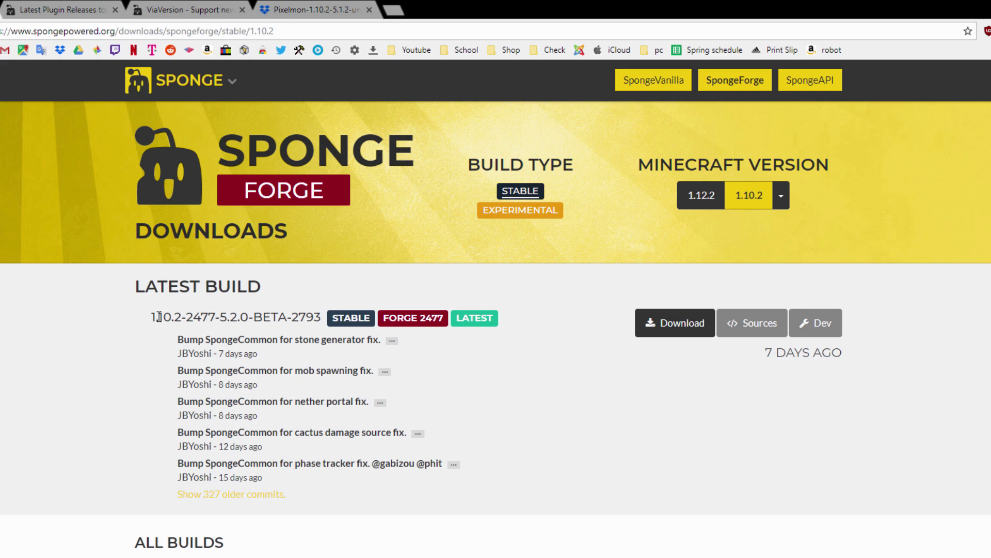
Save the latest stable SpongeForge 1.10.2 jar to the Desktop, then go to Forge's MC 1.10.2 downloads.
left_click(679, 321)
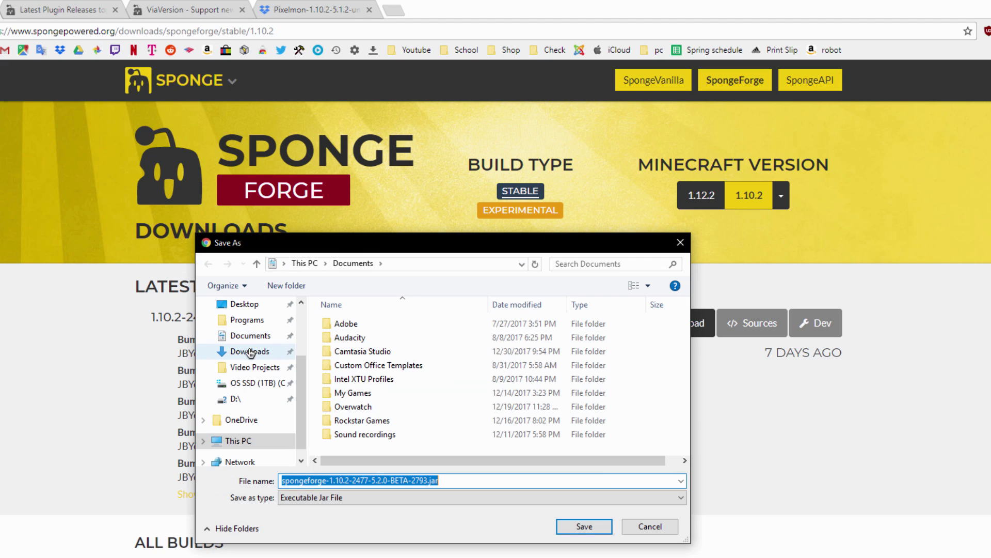
left_click(247, 304)
left_click(579, 527)
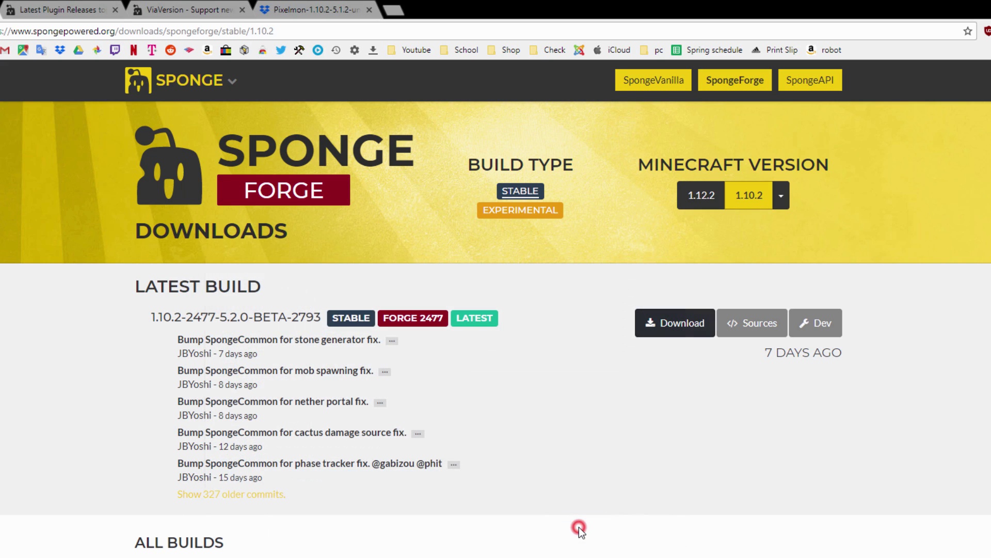
left_click(427, 320)
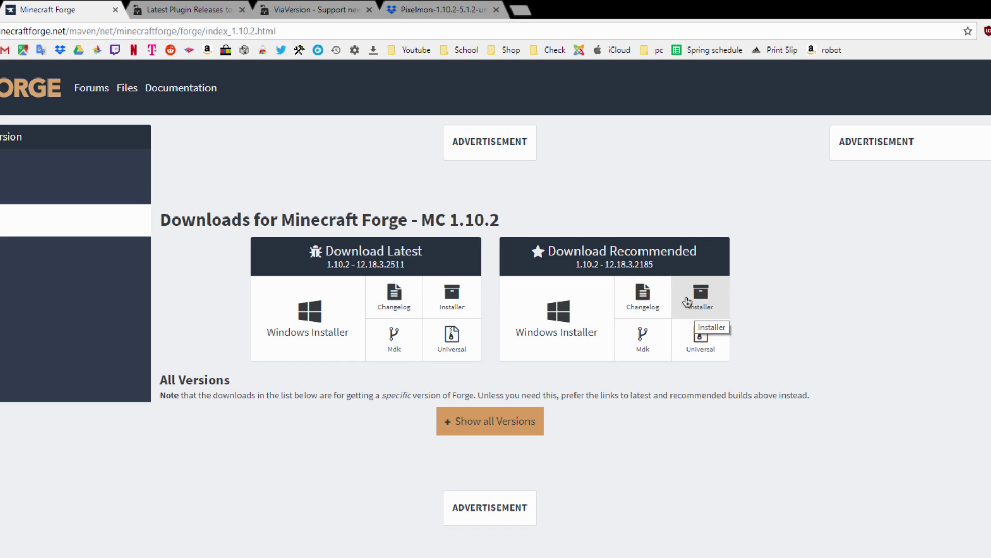
Save forge-1.10.2-12.18.3.2185-installer-win.exe to the Desktop, skipping the AdFoc.us ad page.
left_click(567, 333)
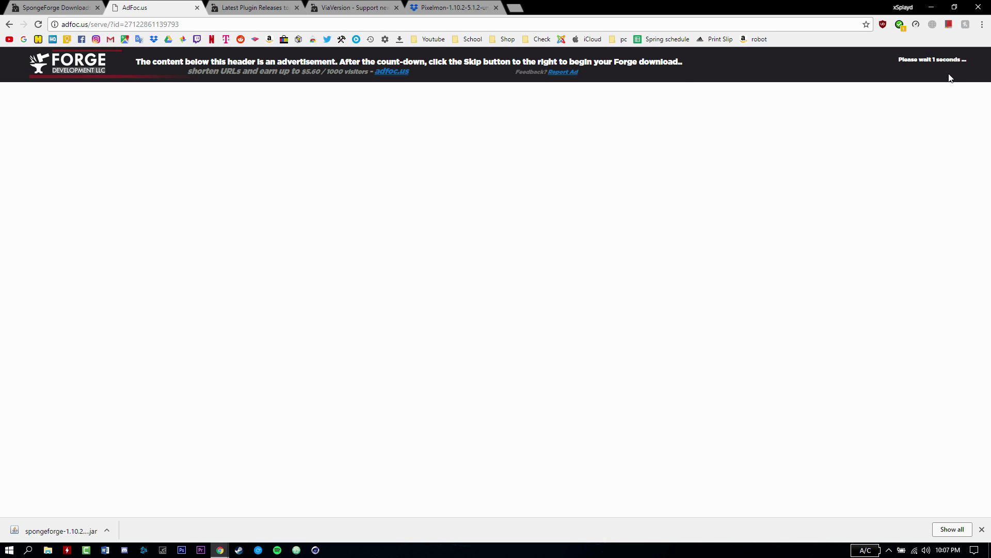
left_click(929, 65)
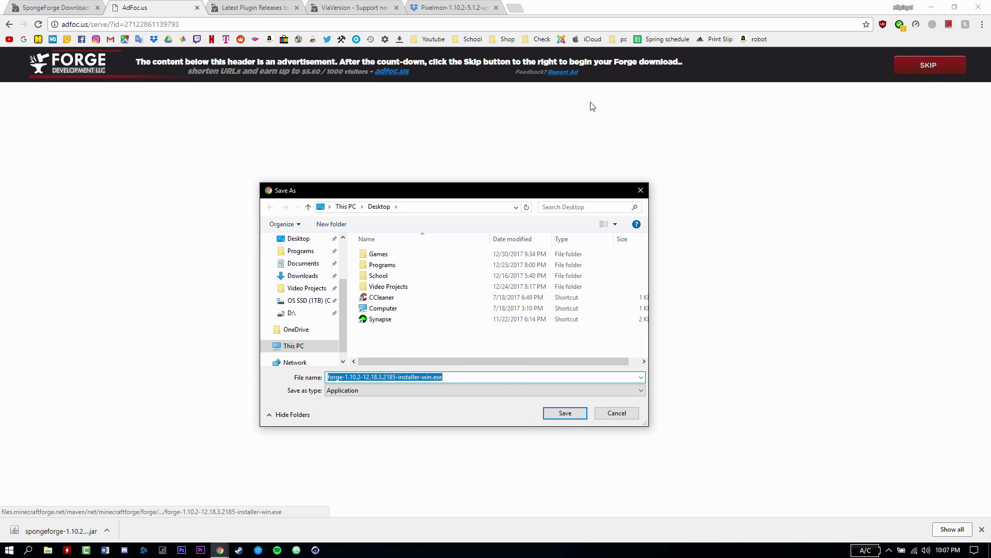
scroll(310, 289, "up", 3)
left_click(299, 308)
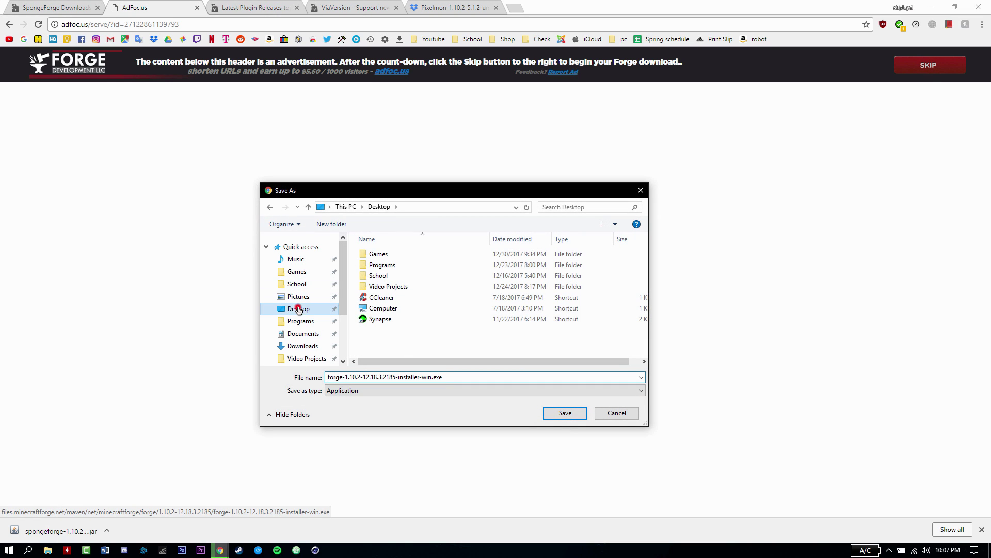
left_click(576, 416)
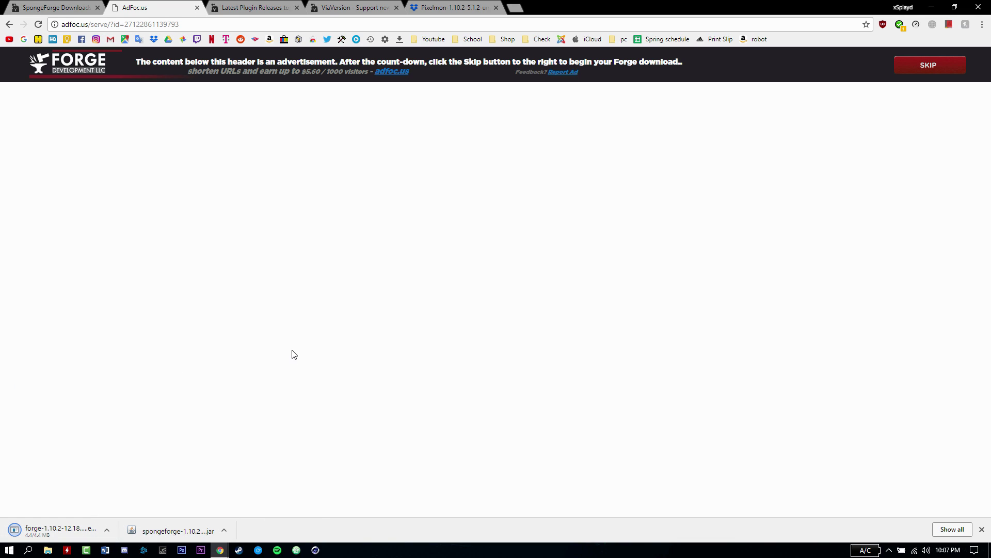
Show the desktop and group the SpongeForge jar and Forge installer icons together.
key("super+d")
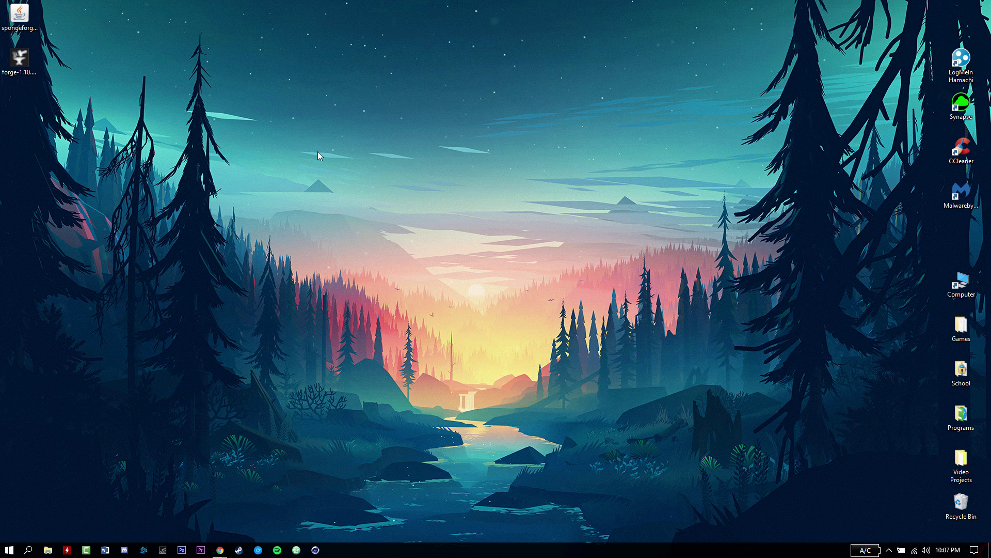
left_click_drag(60, 117, 251, 68)
left_click(365, 98)
left_click_drag(261, 106, 316, 71)
Make a desktop folder named 'Sponge Server' and place the Forge installer beside it.
key("ctrl+shift+n")
type("Spo")
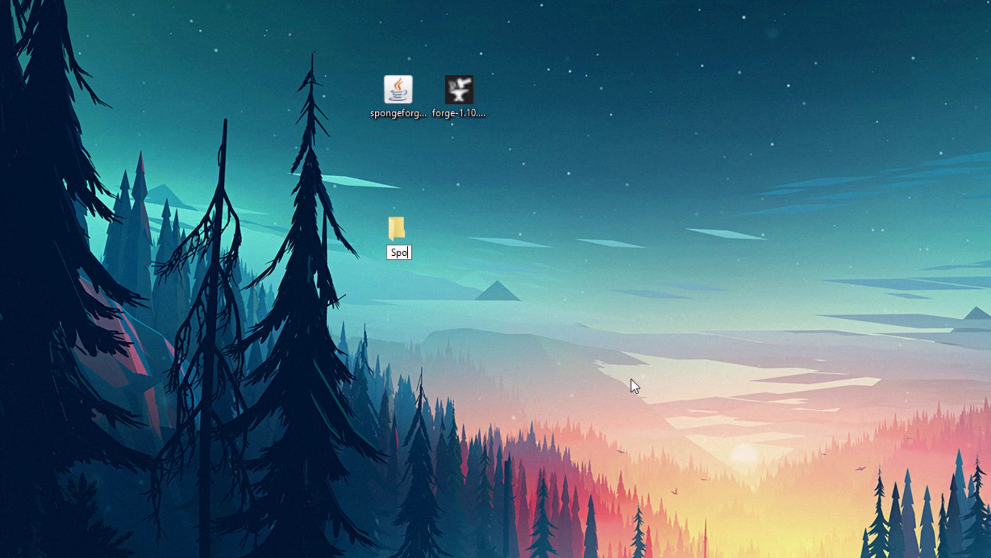
type("nge Serverv")
key("Return")
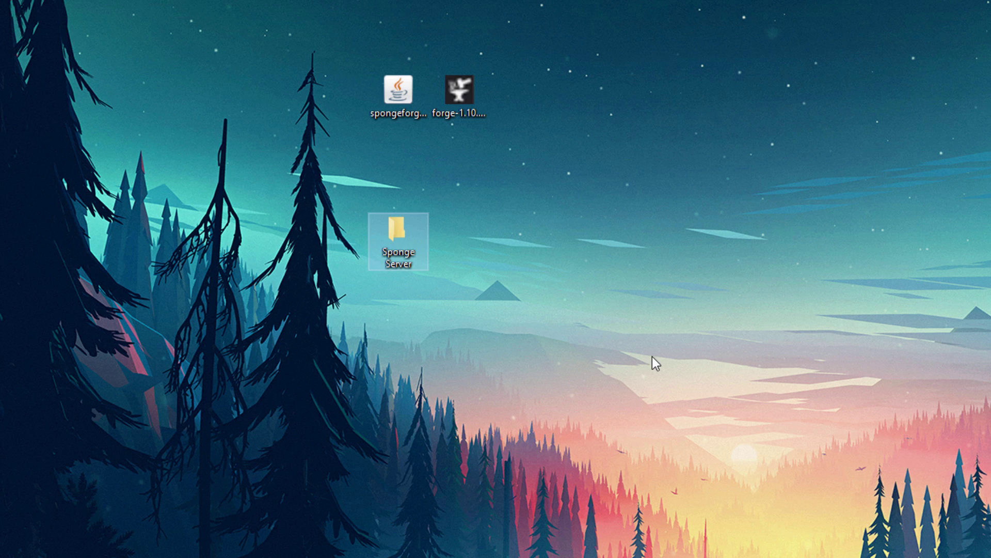
left_click(587, 348)
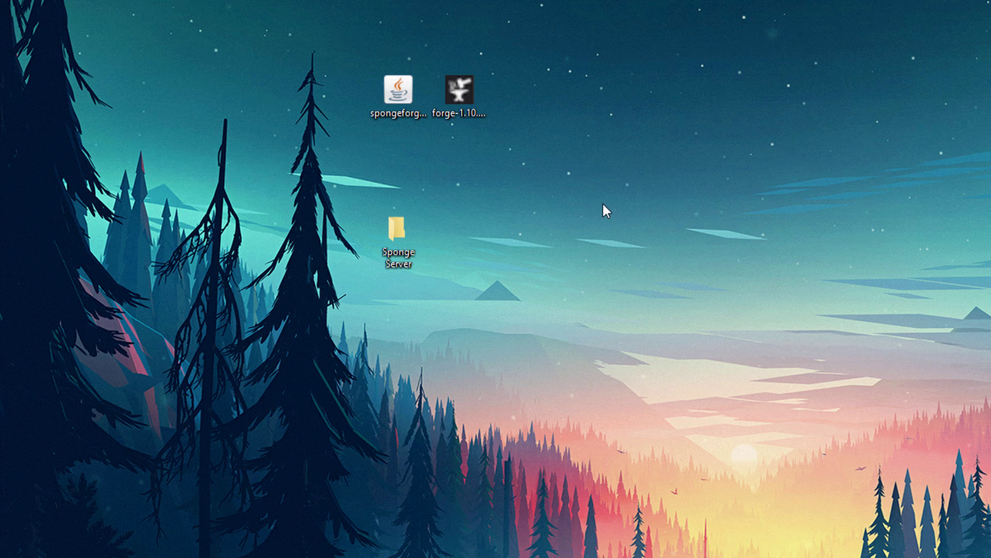
left_click_drag(467, 95, 562, 172)
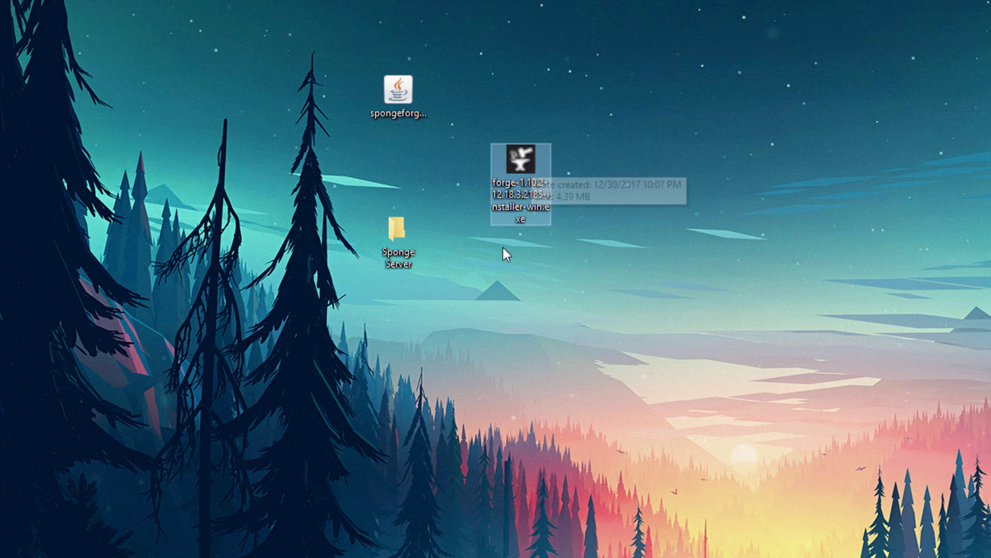
Run the Forge installer as a server install into Desktop\Sponge Server, with Mercurius disabled.
double_click(528, 164)
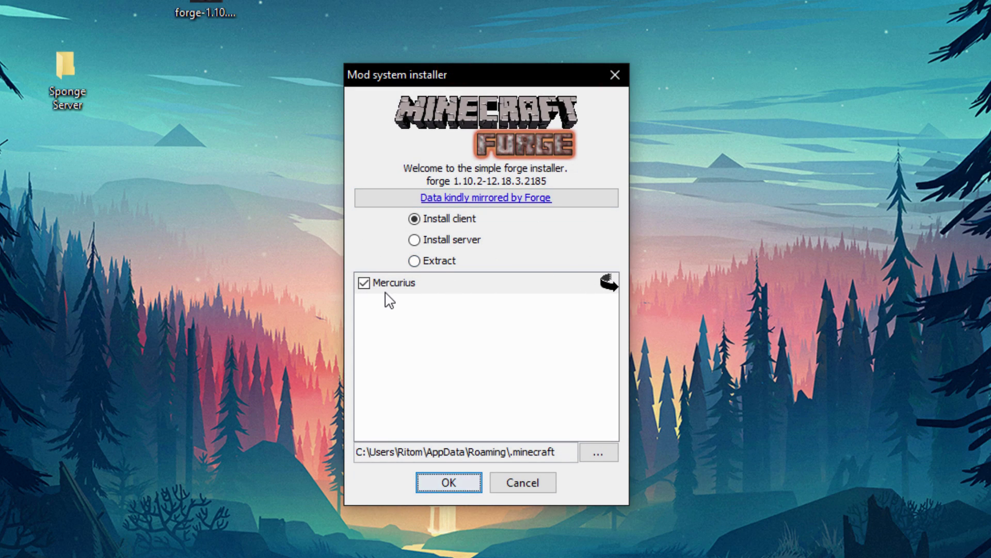
left_click(361, 282)
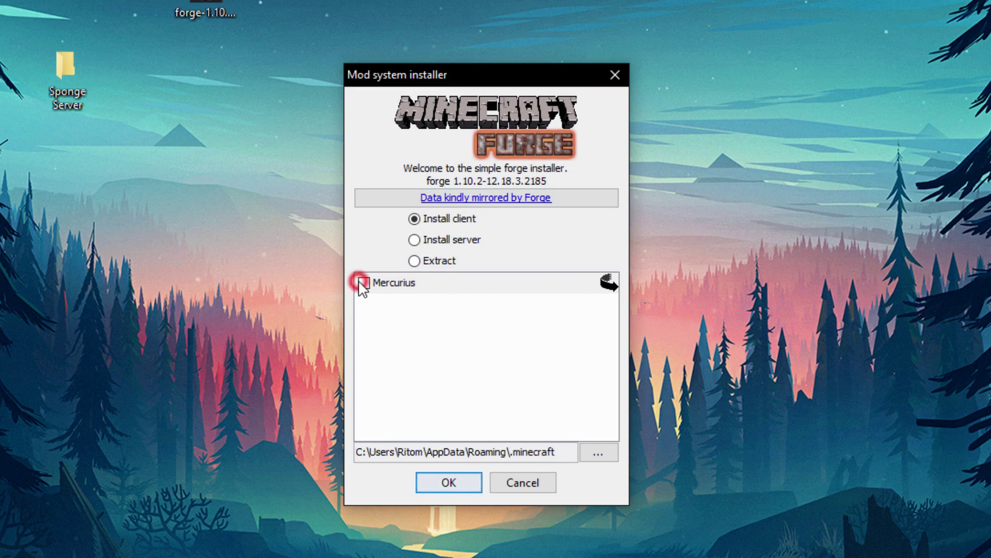
left_click(429, 240)
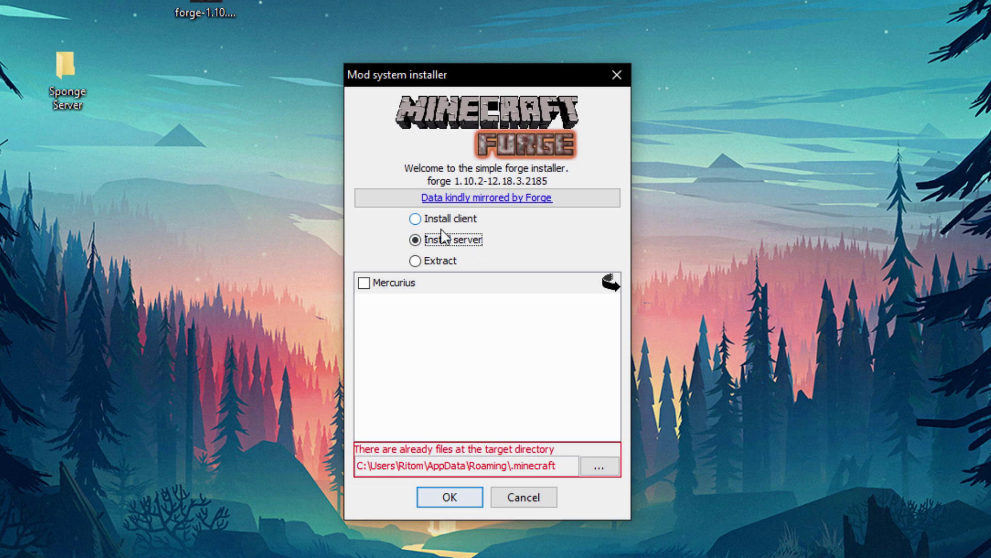
left_click(600, 465)
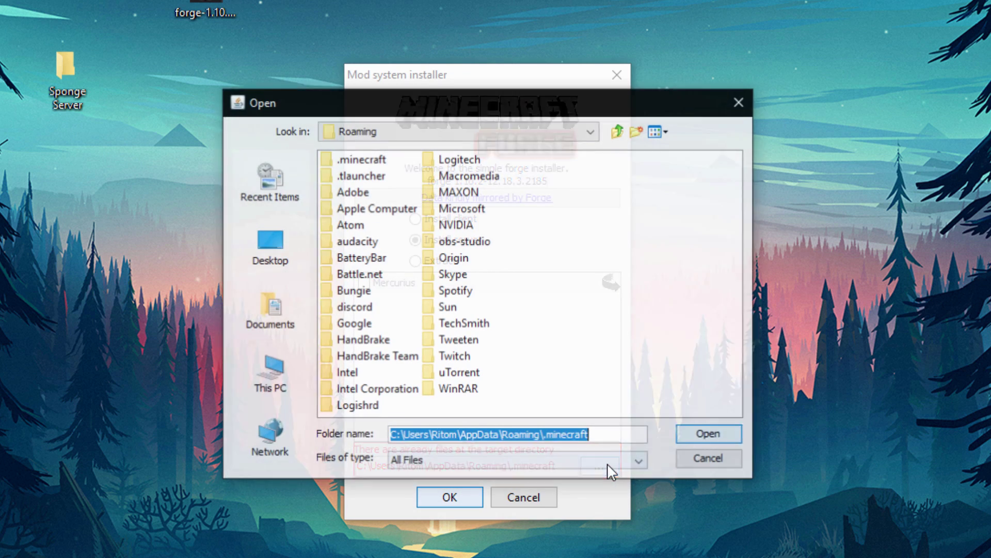
left_click(272, 253)
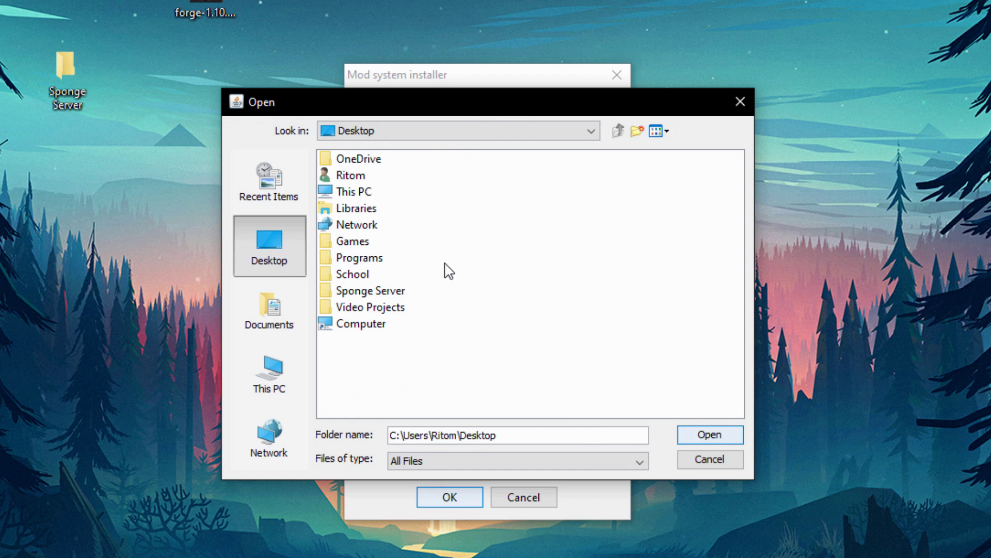
left_click(381, 292)
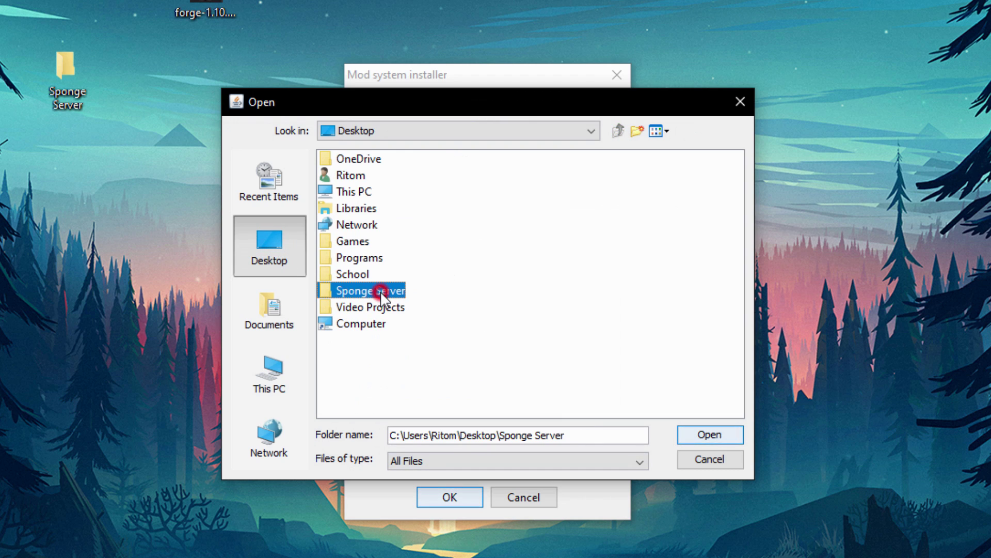
left_click(715, 436)
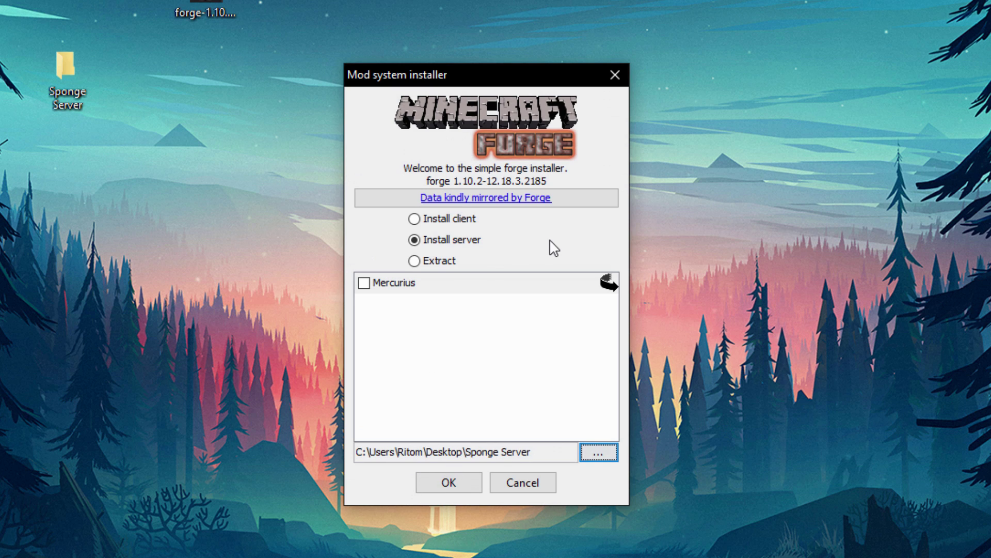
left_click(452, 478)
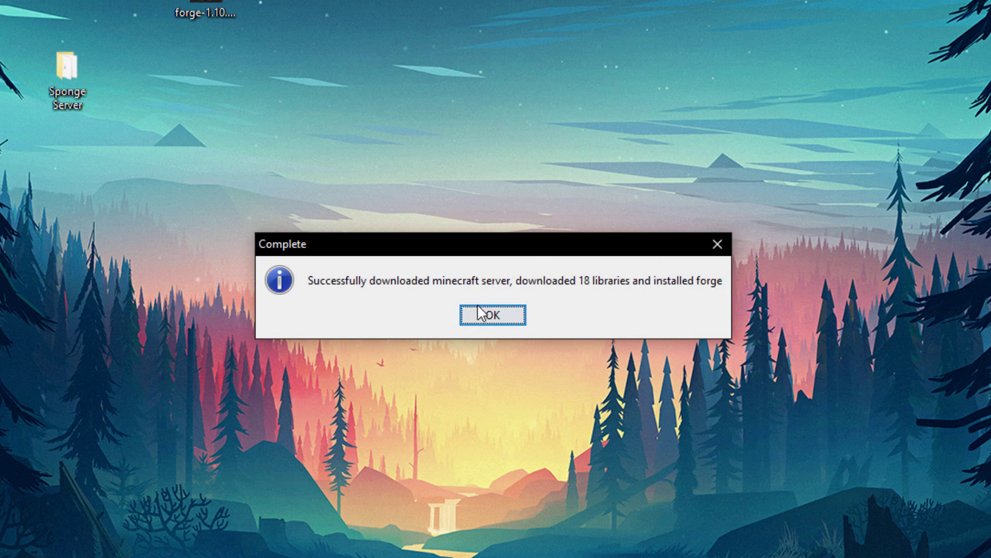
left_click(494, 315)
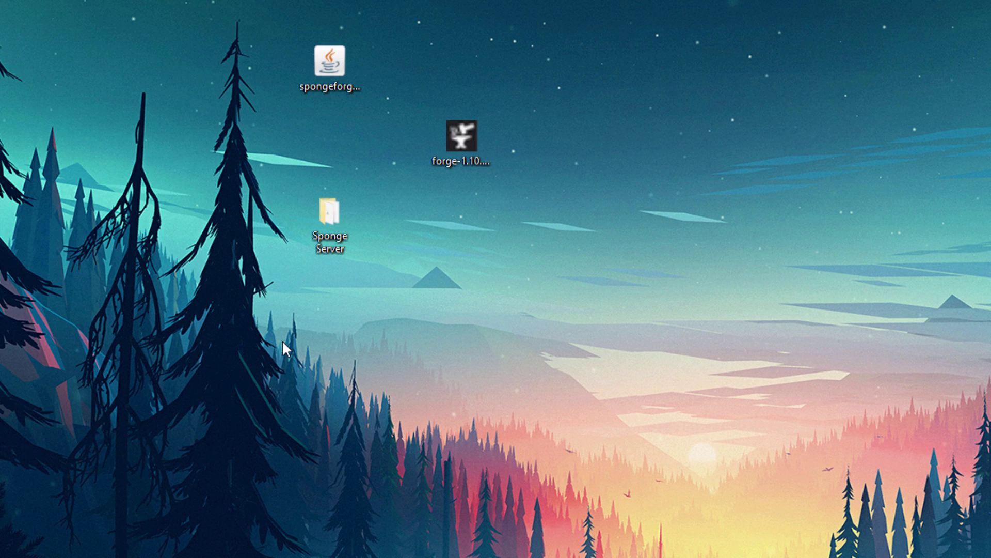
Move the SpongeForge jar into the Sponge Server folder and open that folder.
left_click(330, 78)
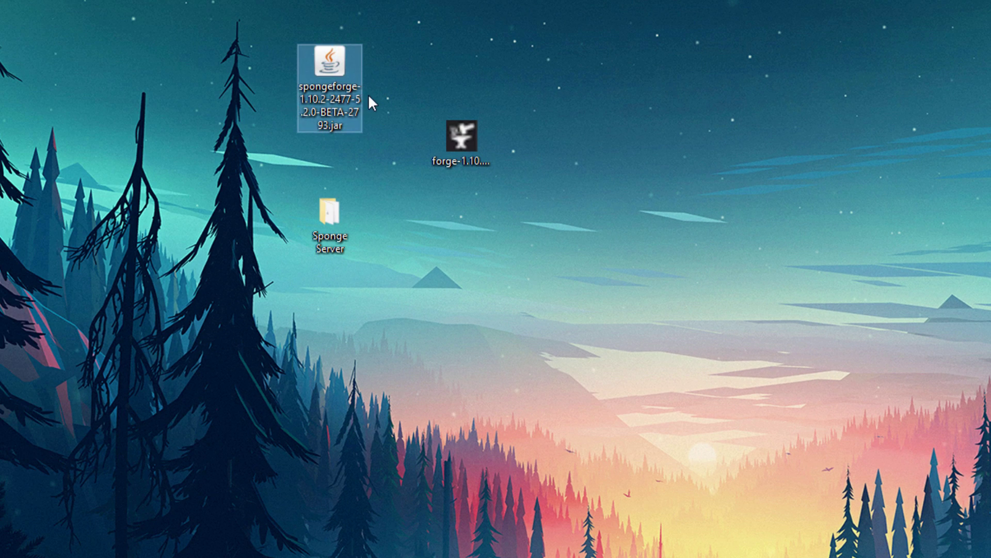
left_click_drag(348, 128, 345, 221)
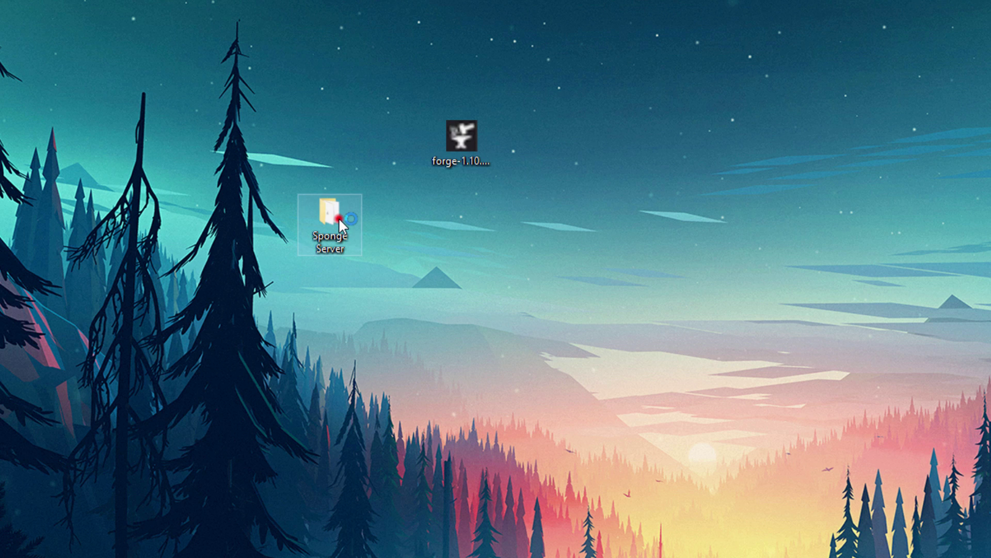
double_click(341, 217)
left_click_drag(282, 39, 279, 66)
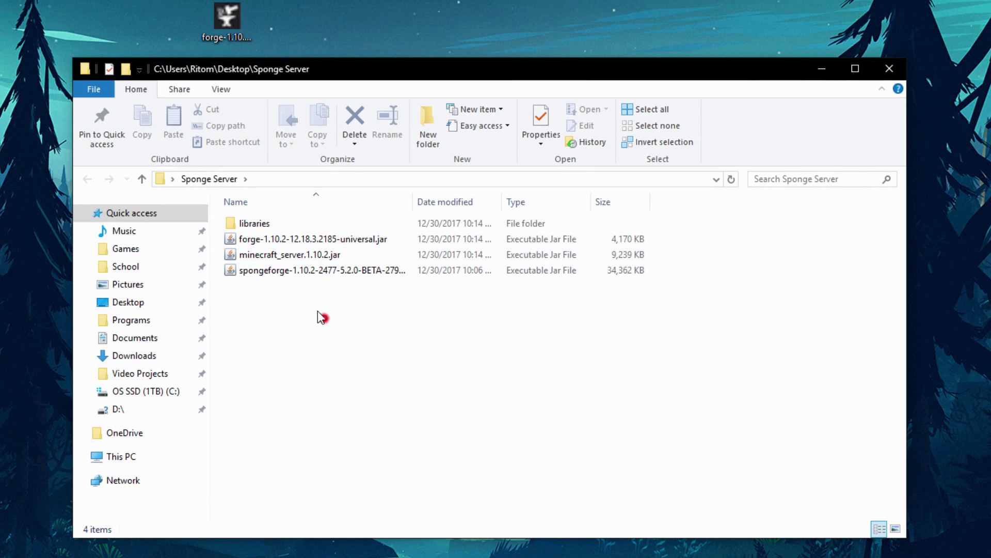
Run the Forge universal jar to generate the server files, then open eula.txt.
left_click_drag(321, 317, 211, 219)
left_click(277, 288)
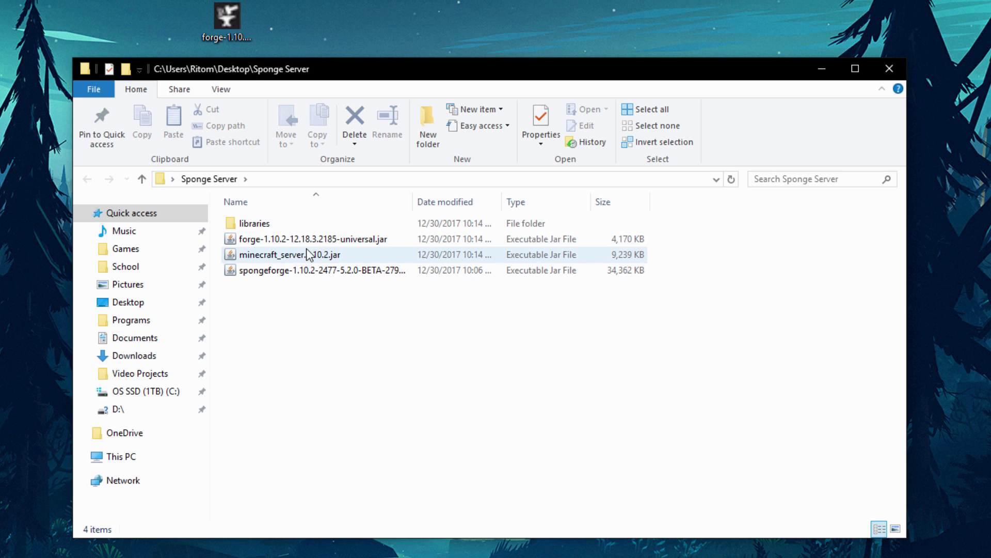
left_click(301, 239)
double_click(339, 242)
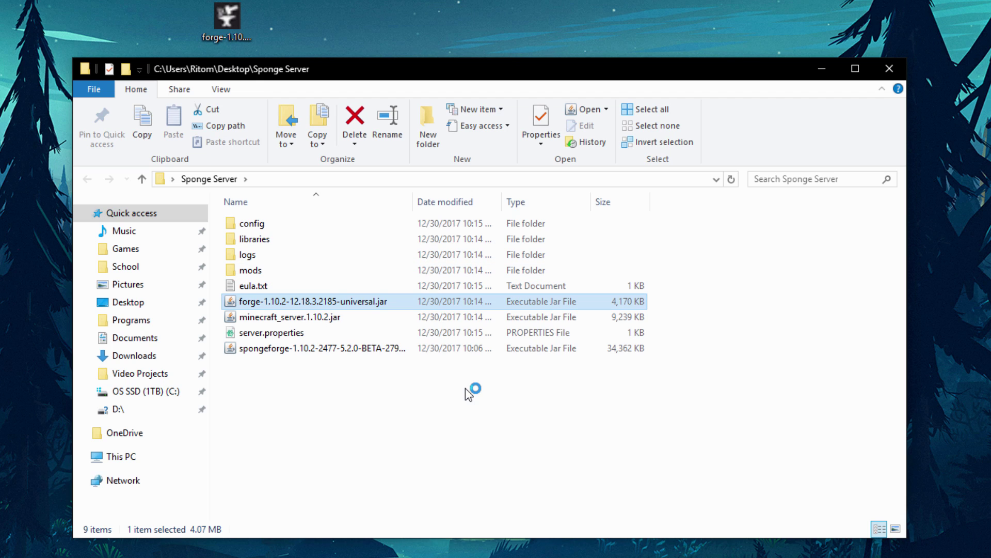
left_click(330, 412)
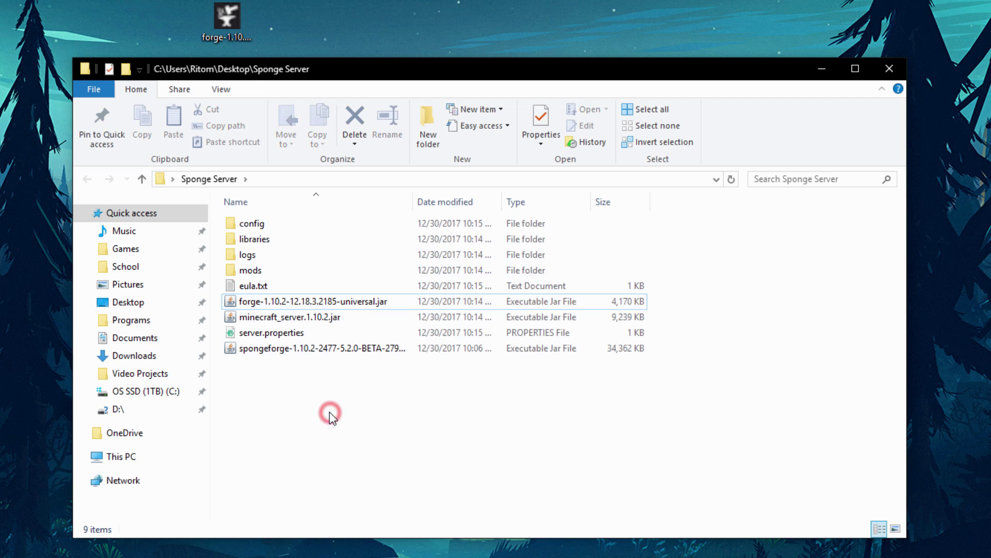
left_click(246, 285)
double_click(247, 285)
Replace eula=false with eula=true in eula.txt and save it on closing Notepad.
left_click_drag(148, 199, 106, 206)
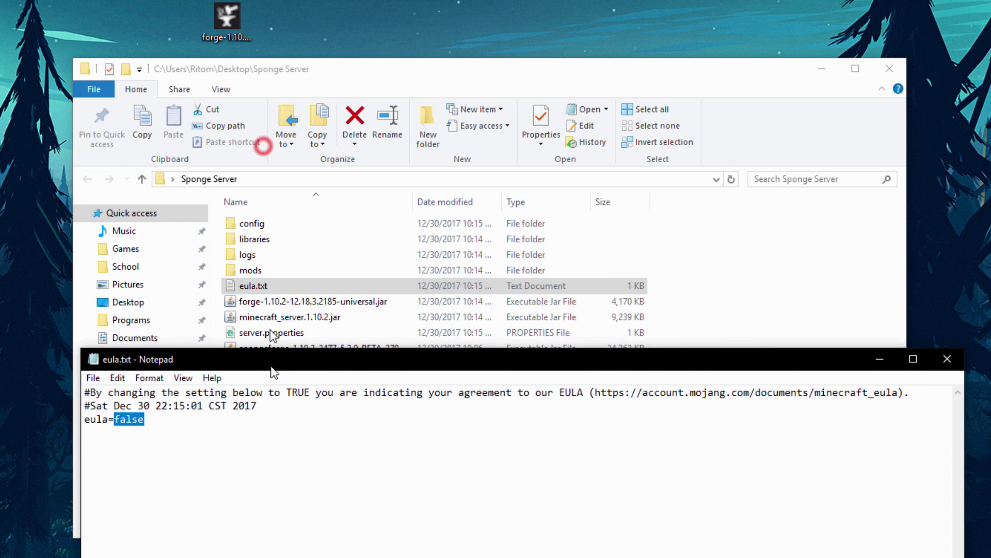
left_click_drag(266, 149, 257, 156)
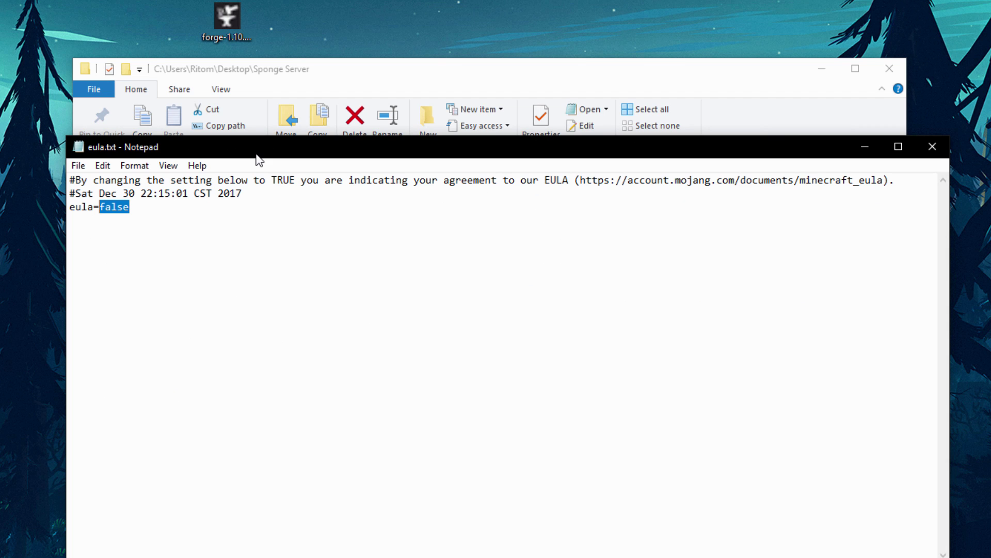
type("tru")
left_click(933, 147)
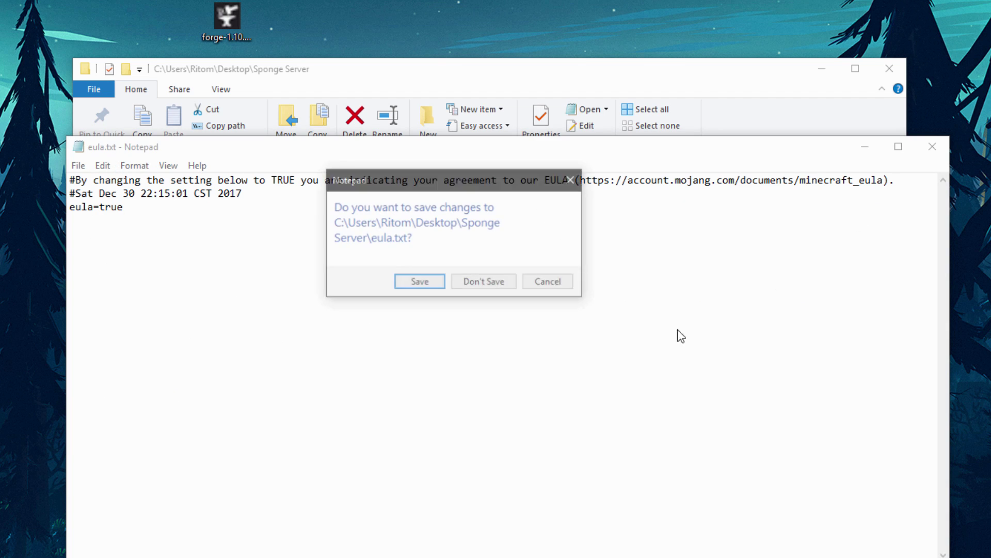
left_click(420, 282)
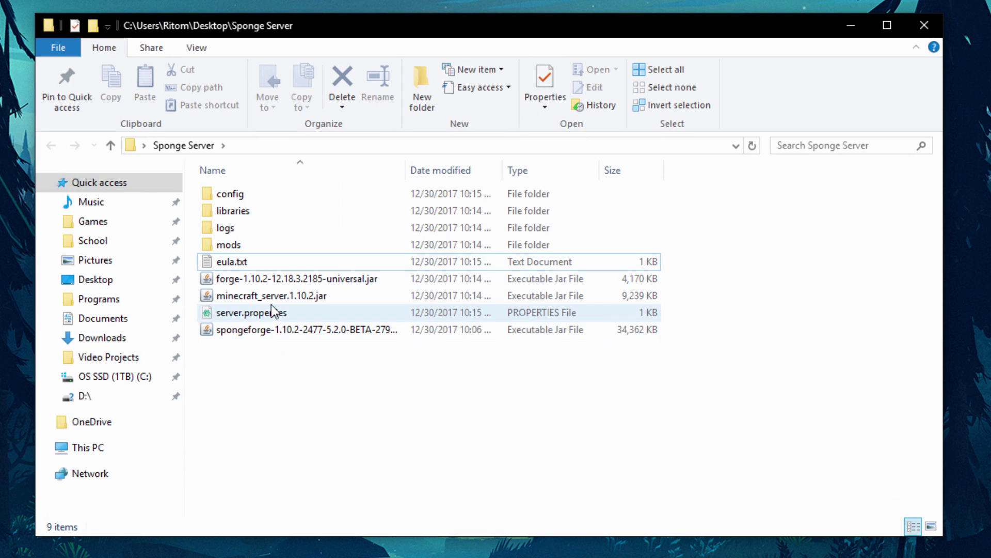
left_click(279, 278)
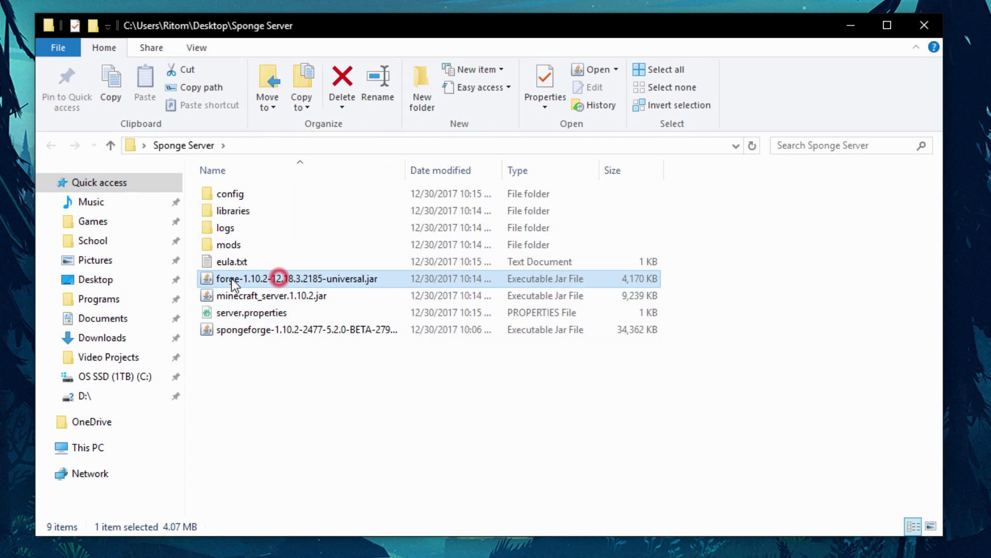
Rename the Forge universal jar to forge.jar.
right_click(287, 278)
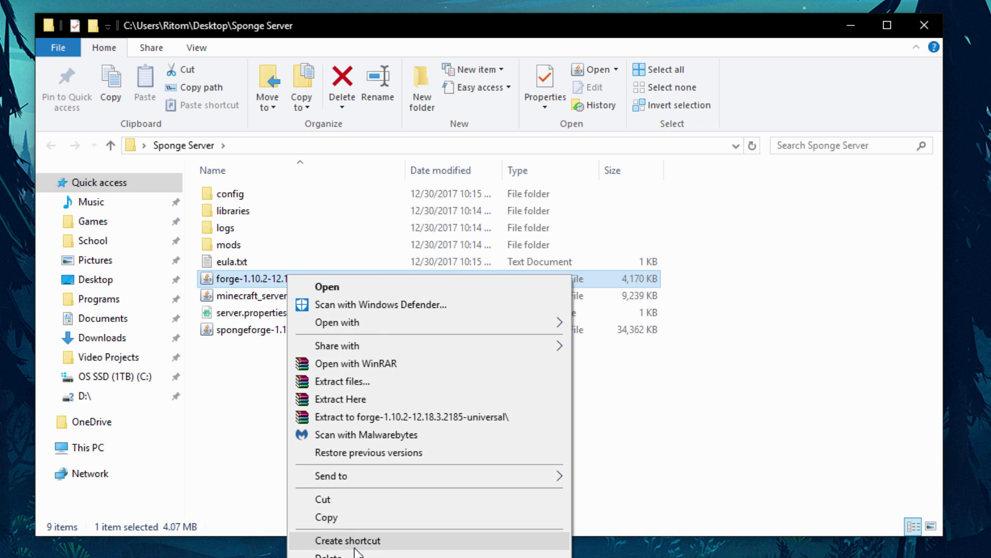
left_click(356, 557)
type("forg")
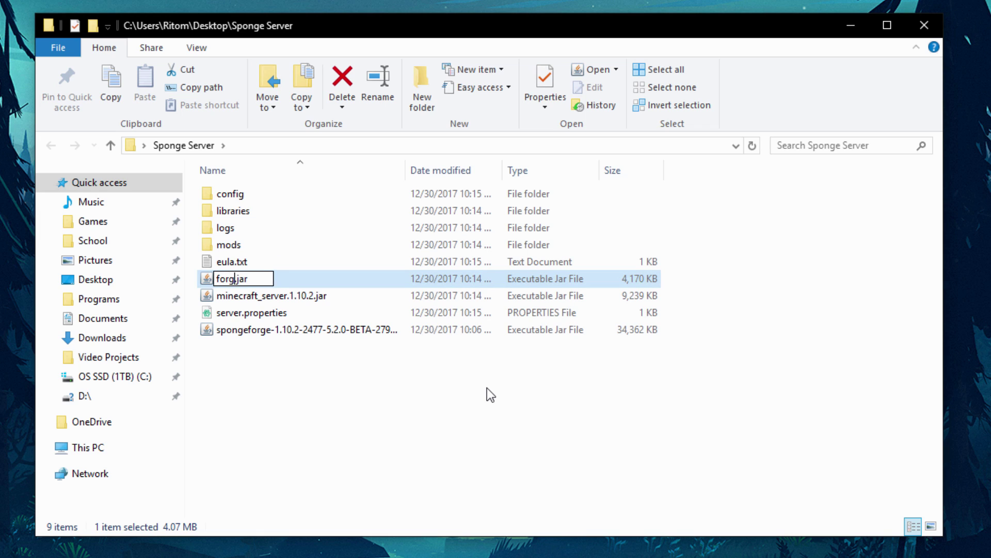
type("e")
key("Return")
left_click(226, 376)
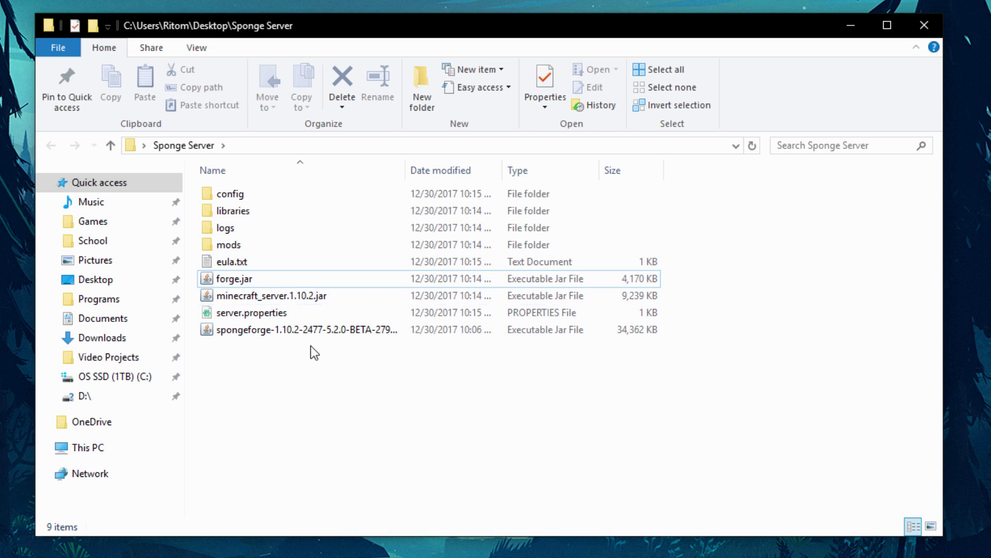
Move the SpongeForge jar into the mods folder and confirm it arrived there.
left_click(262, 330)
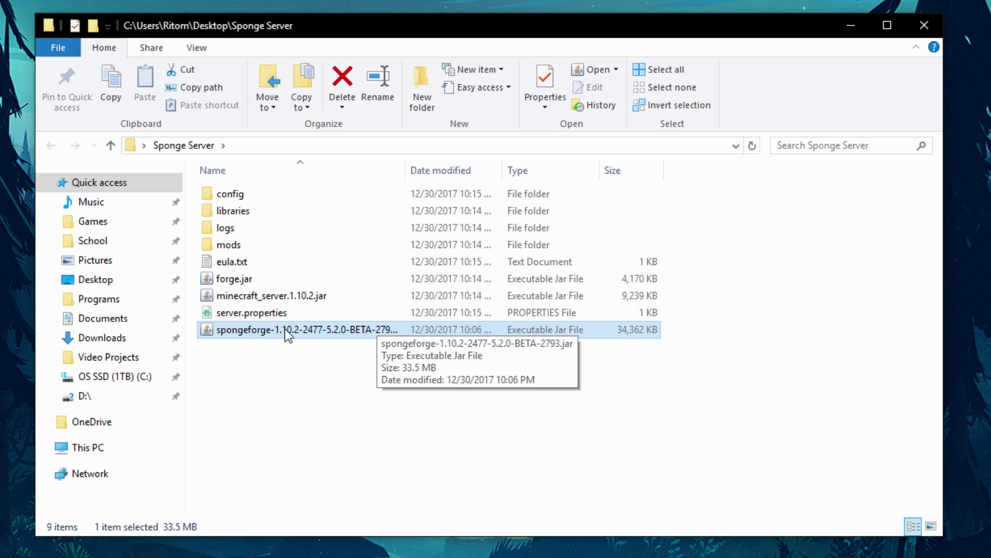
left_click_drag(279, 330, 232, 246)
left_click(226, 245)
double_click(226, 245)
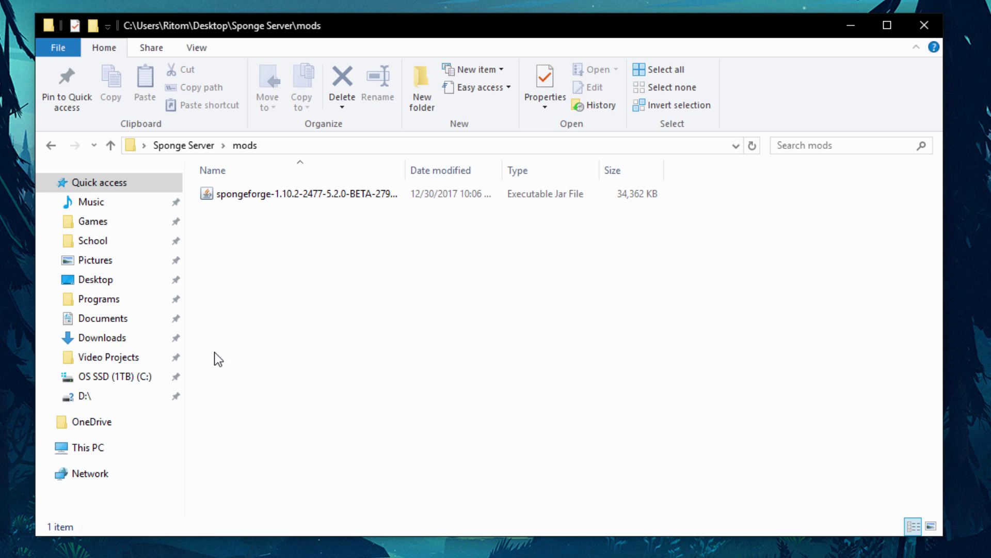
key("alt+Left")
Add a new desktop folder called 'Modpack for players' via the desktop's New menu.
left_click(439, 339)
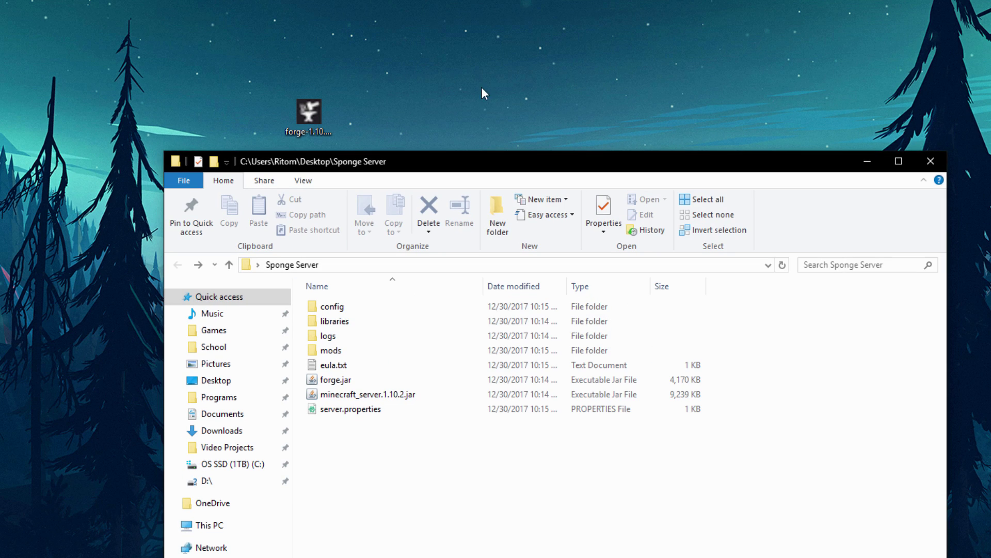
right_click(418, 66)
left_click(466, 200)
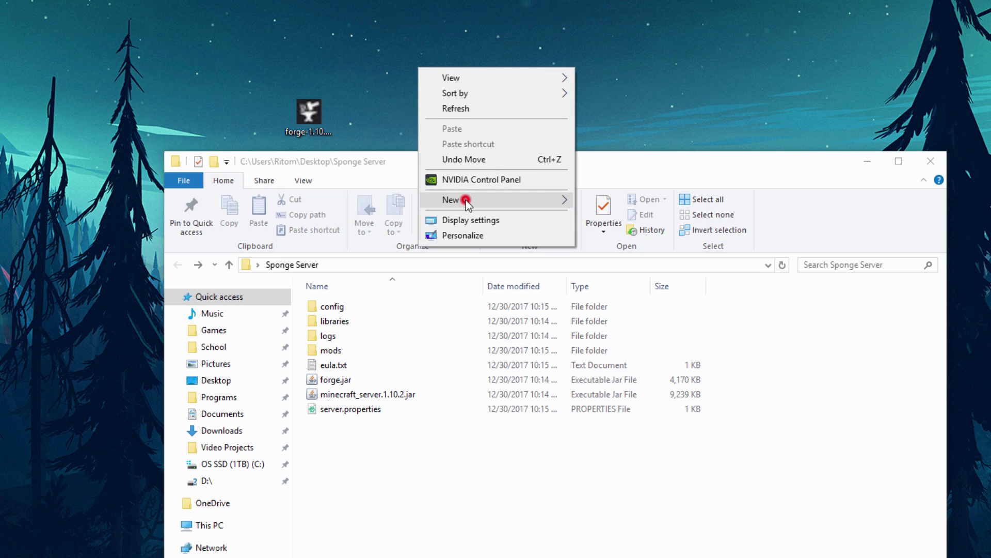
left_click(599, 201)
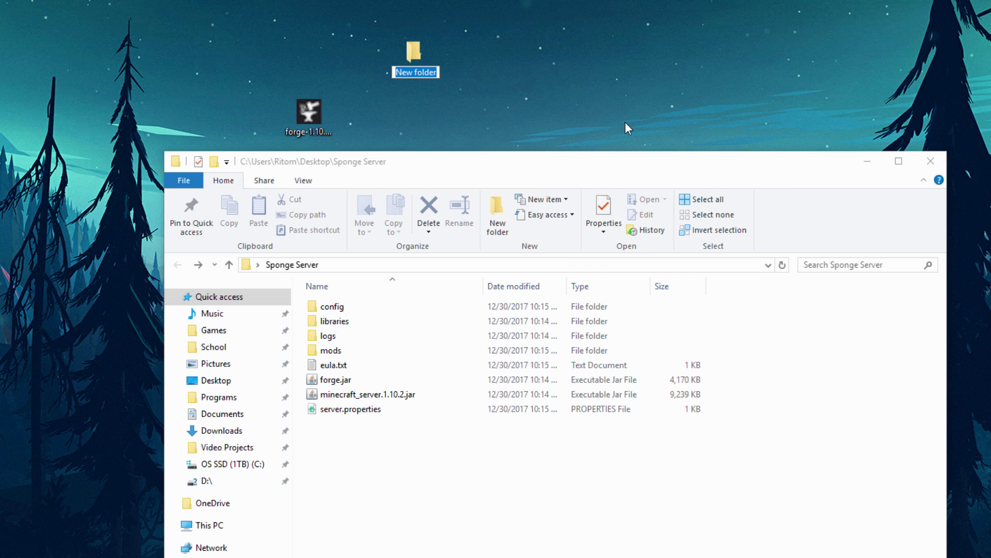
type("Modpack for players")
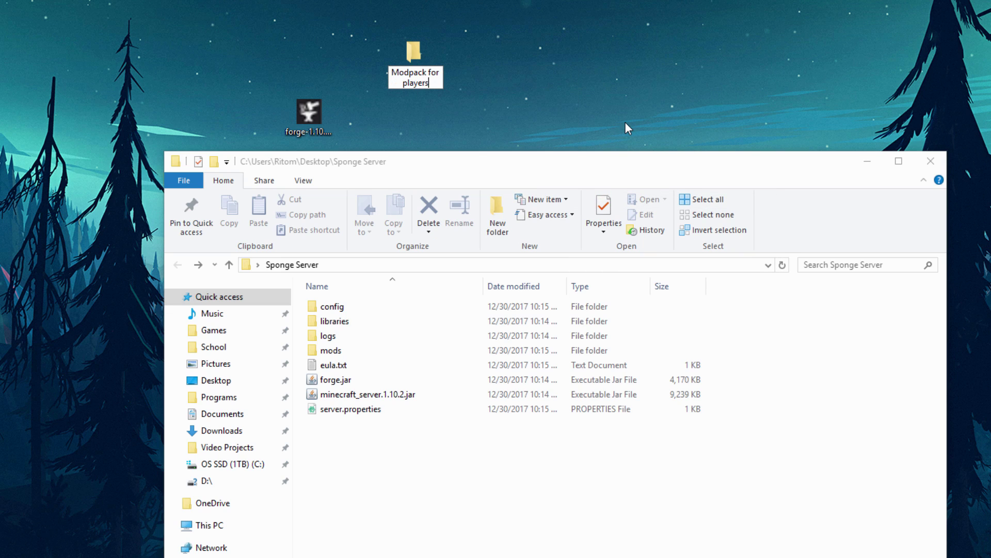
key("Return")
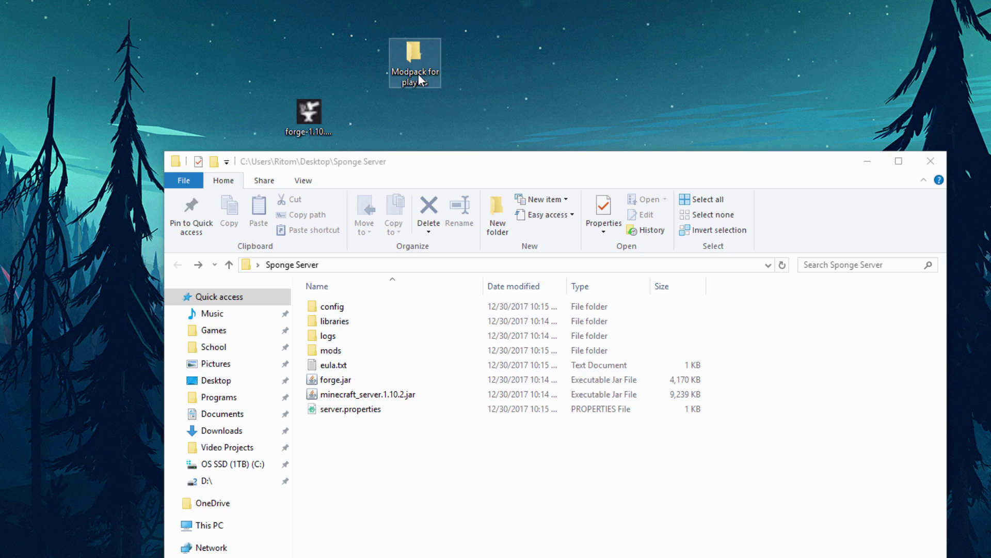
left_click_drag(446, 159, 448, 141)
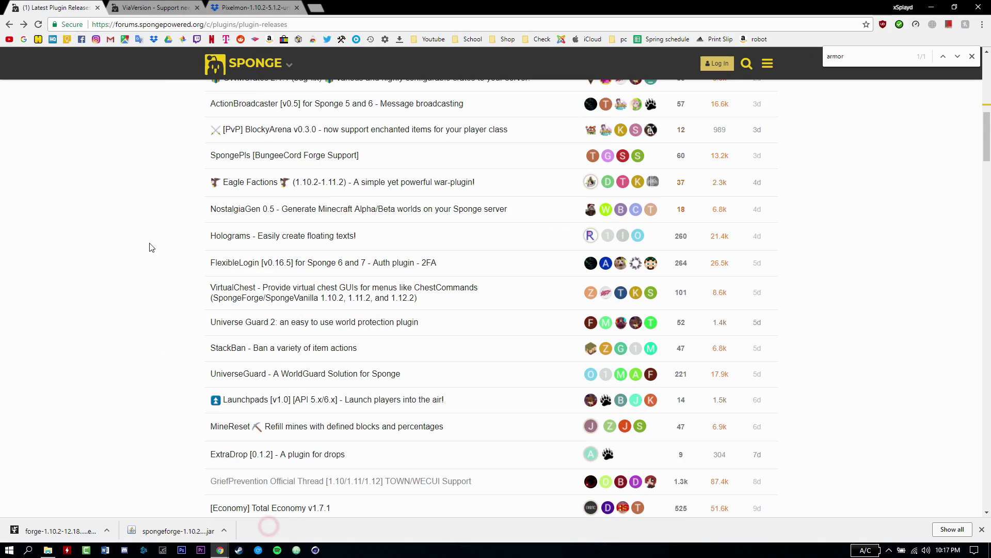
Scroll through the Plugin Releases list, then start an in-page search for Holograms.
mouse_move(306, 60)
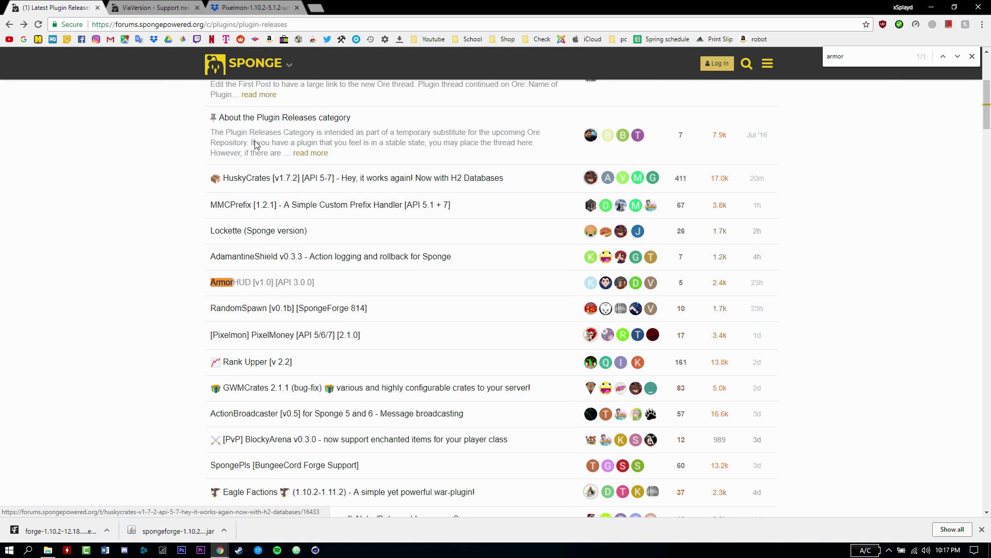
scroll(16, 215, "up", 5)
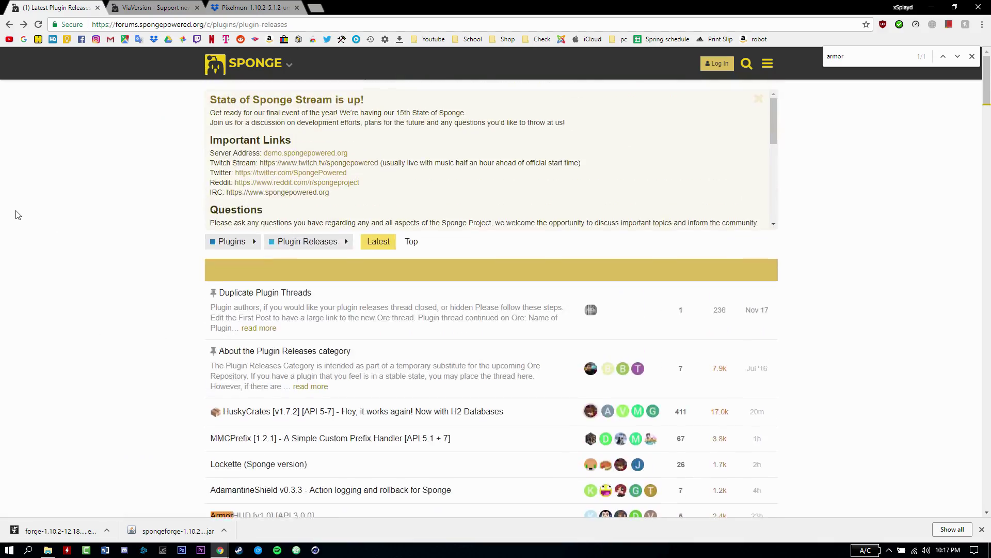
scroll(16, 215, "down", 6)
scroll(15, 215, "down", 2)
left_click_drag(986, 140, 987, 464)
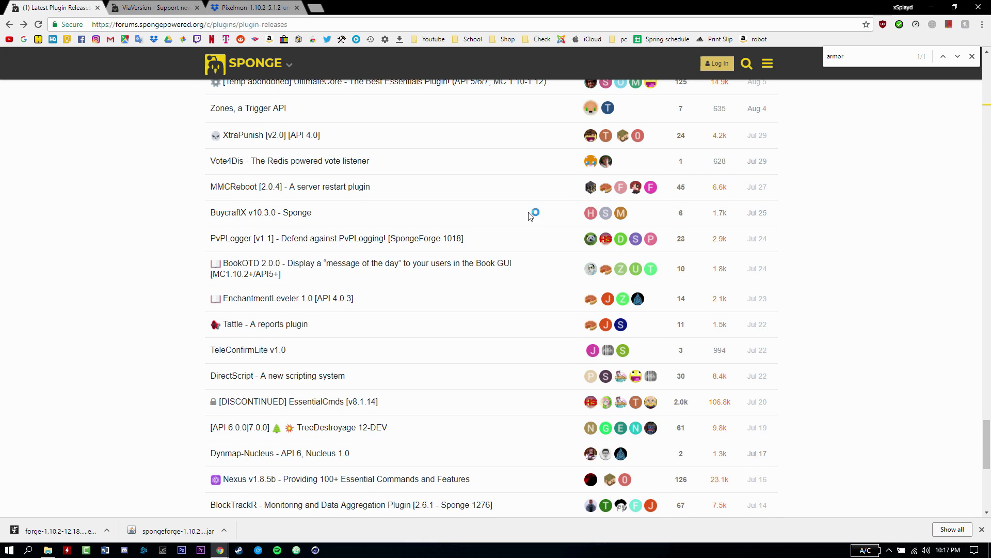
scroll(490, 208, "up", 12)
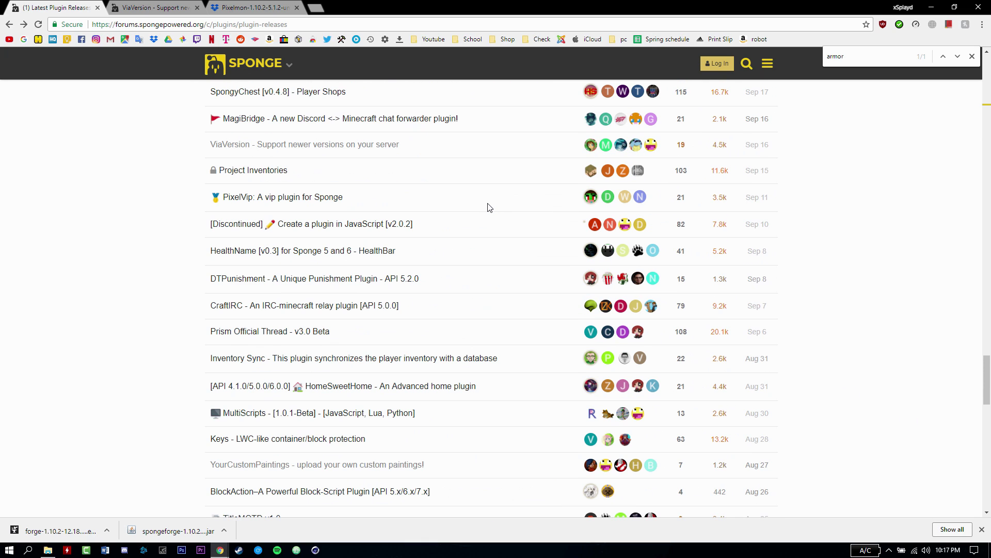
scroll(442, 198, "down", 15)
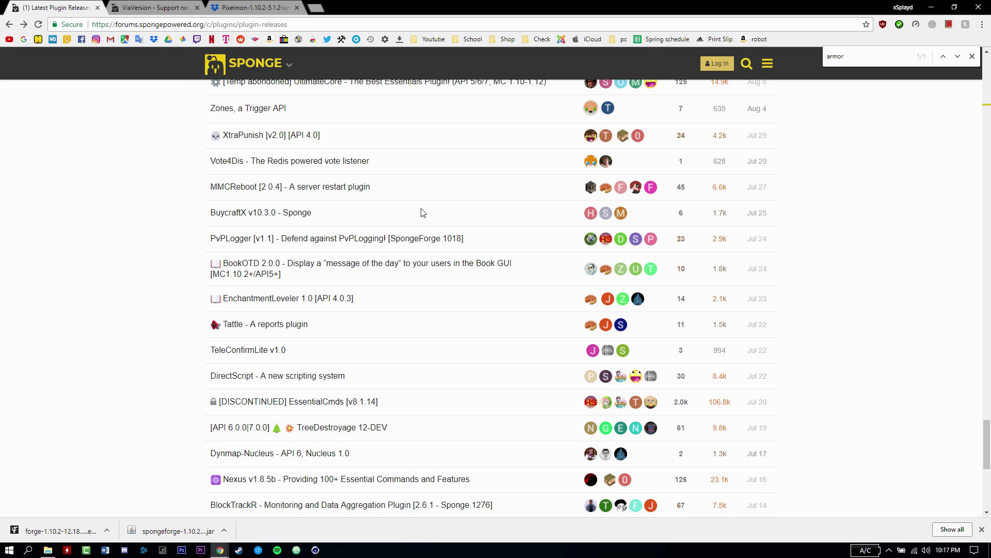
scroll(158, 230, "up", 12)
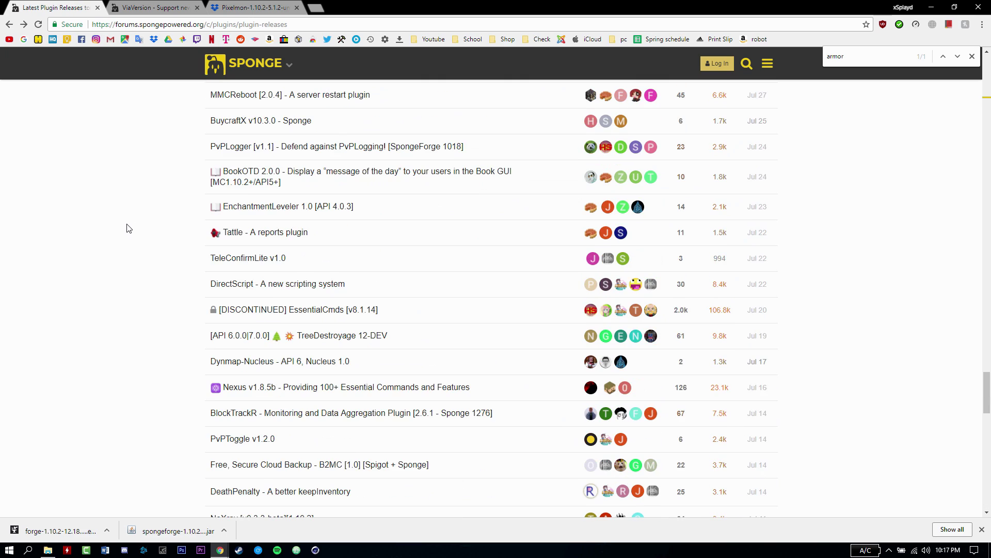
scroll(128, 227, "up", 15)
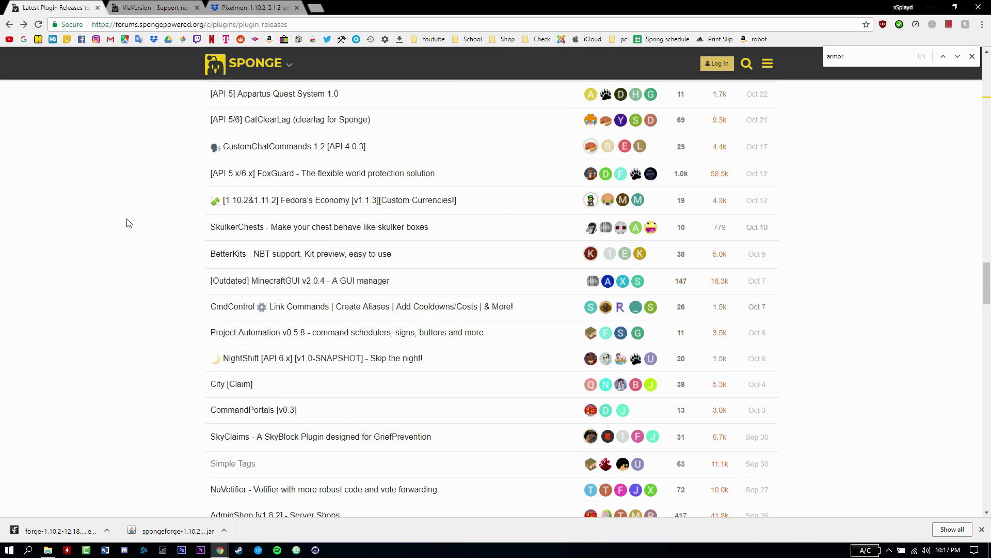
scroll(158, 167, "up", 15)
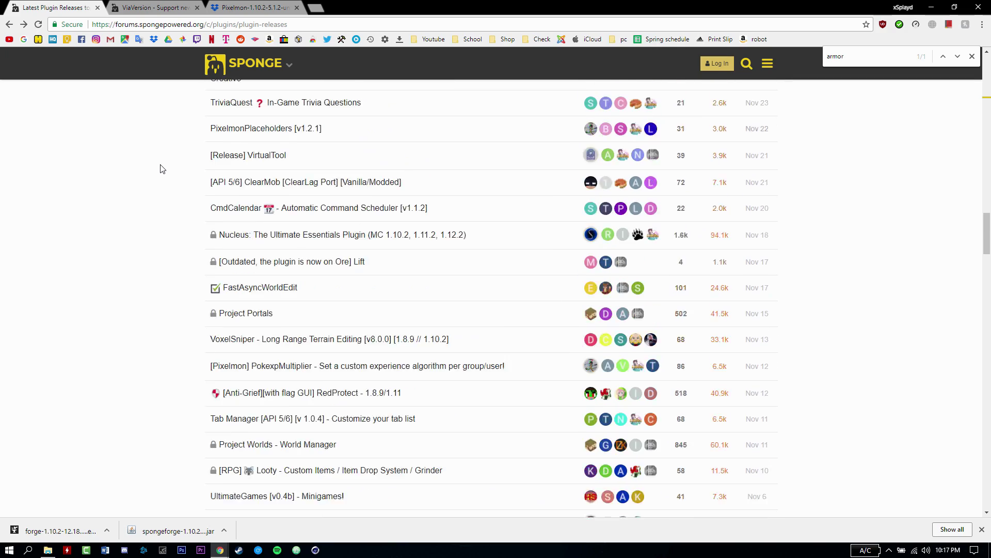
scroll(163, 169, "up", 5)
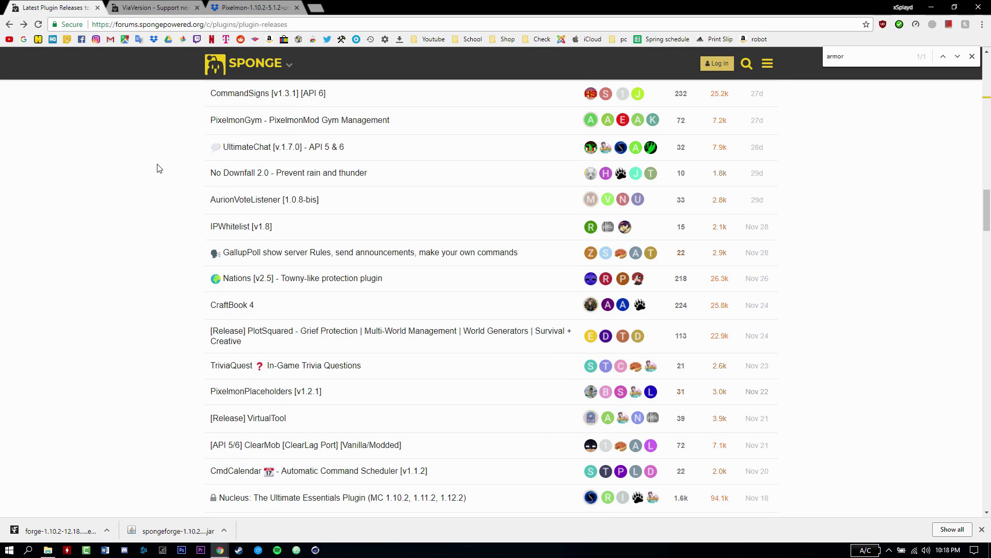
scroll(159, 168, "up", 7)
scroll(159, 168, "down", 11)
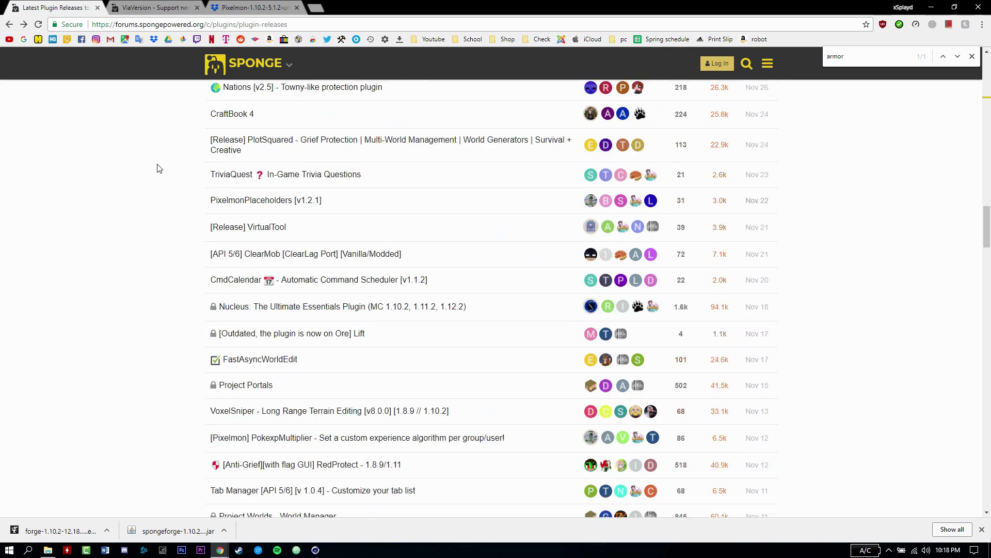
scroll(159, 168, "down", 8)
key("ctrl+f")
Find the Holograms forum topic and follow its 'Moved to Ore' link to the plugin's Ore page.
type("holo")
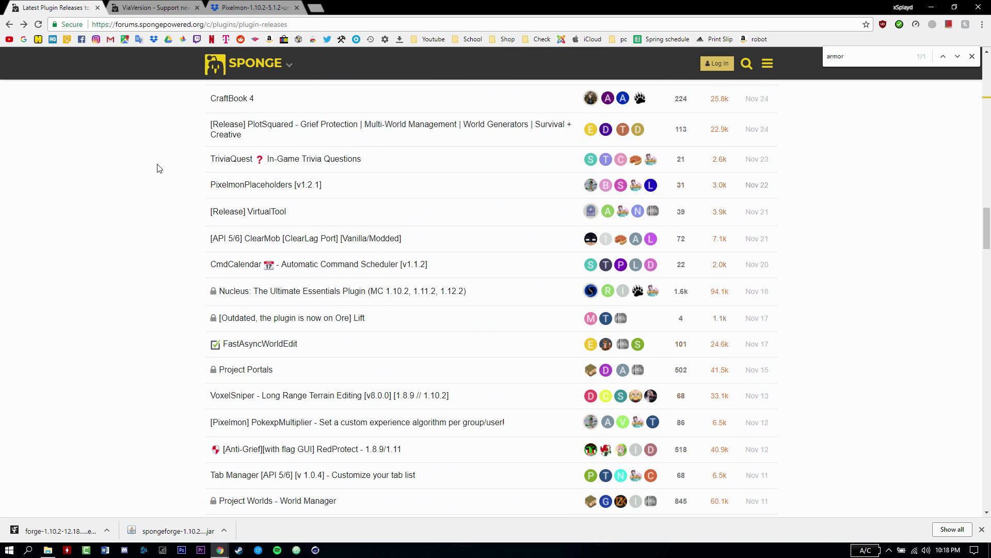
left_click(306, 276)
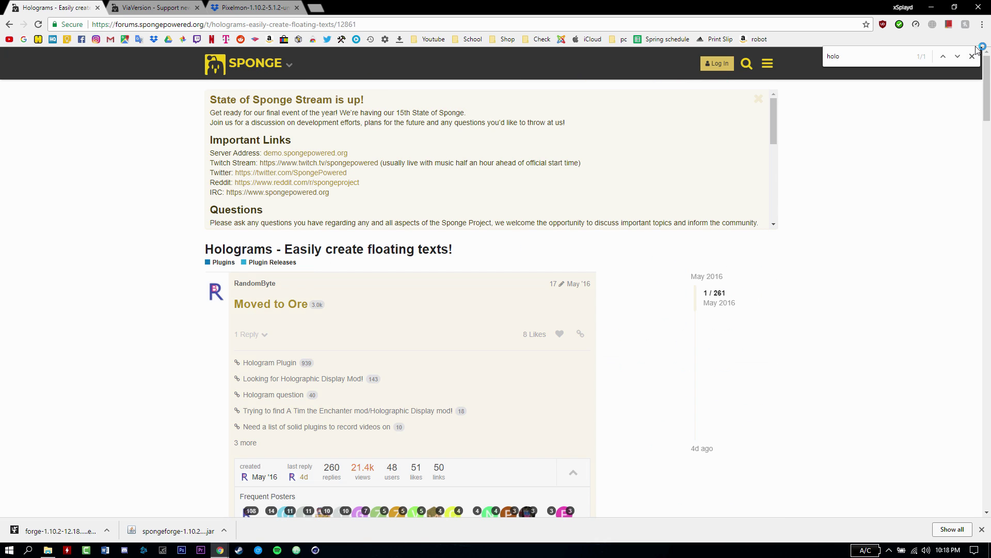
left_click(972, 57)
scroll(895, 83, "down", 2)
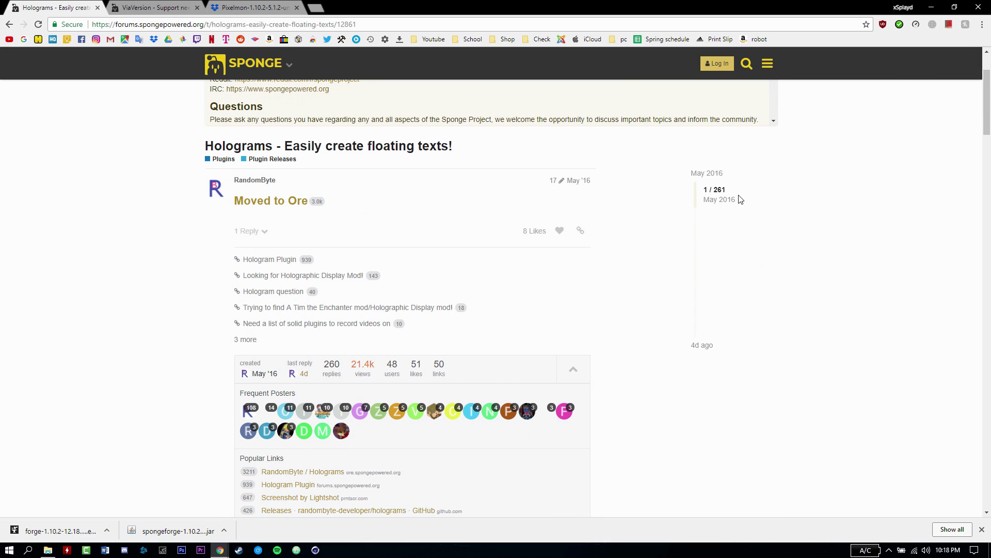
scroll(480, 177, "down", 4)
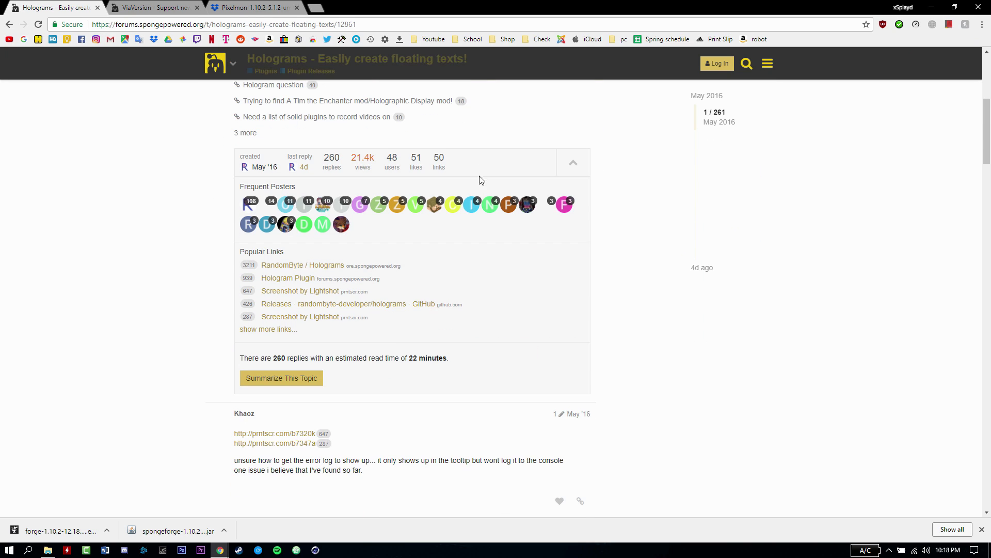
scroll(206, 177, "down", 5)
scroll(426, 216, "up", 9)
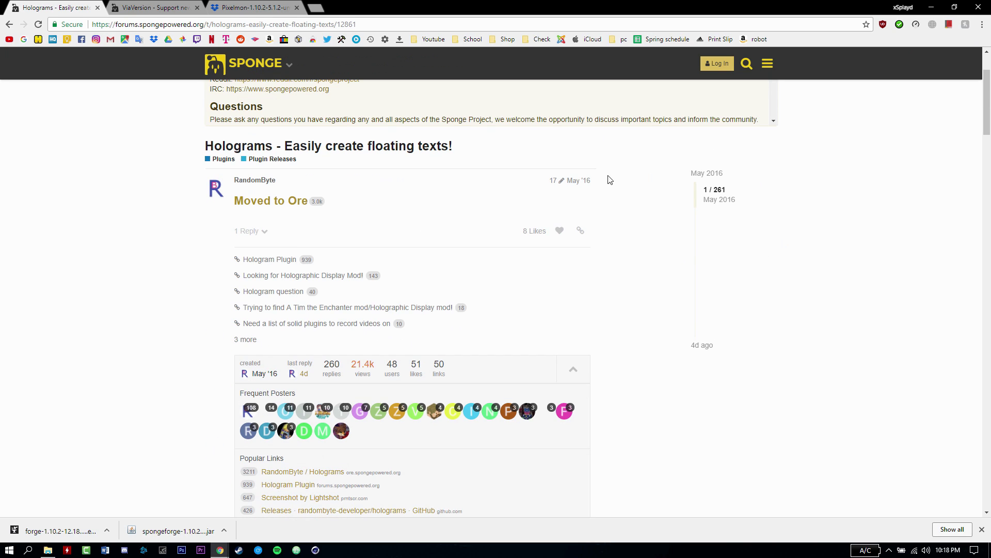
scroll(472, 179, "down", 2)
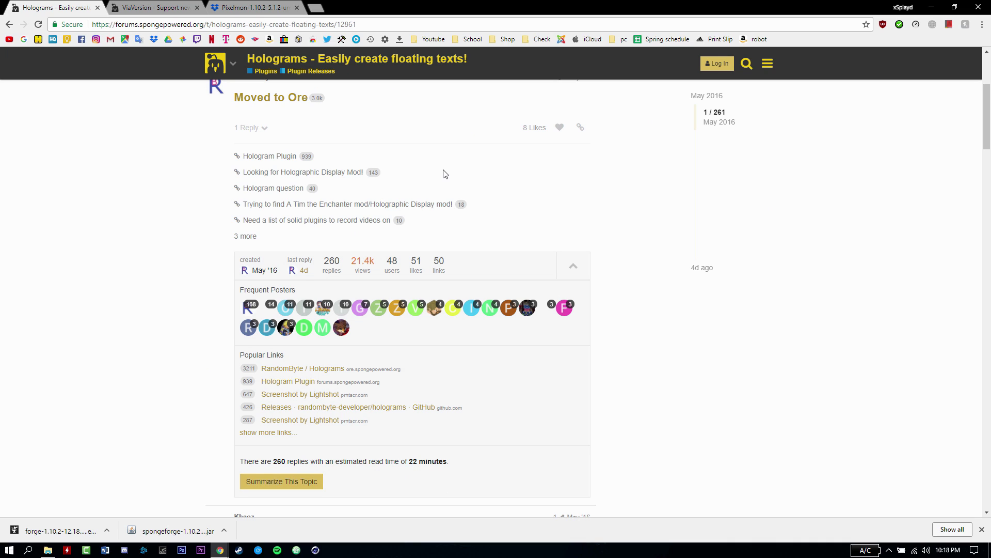
scroll(445, 173, "up", 4)
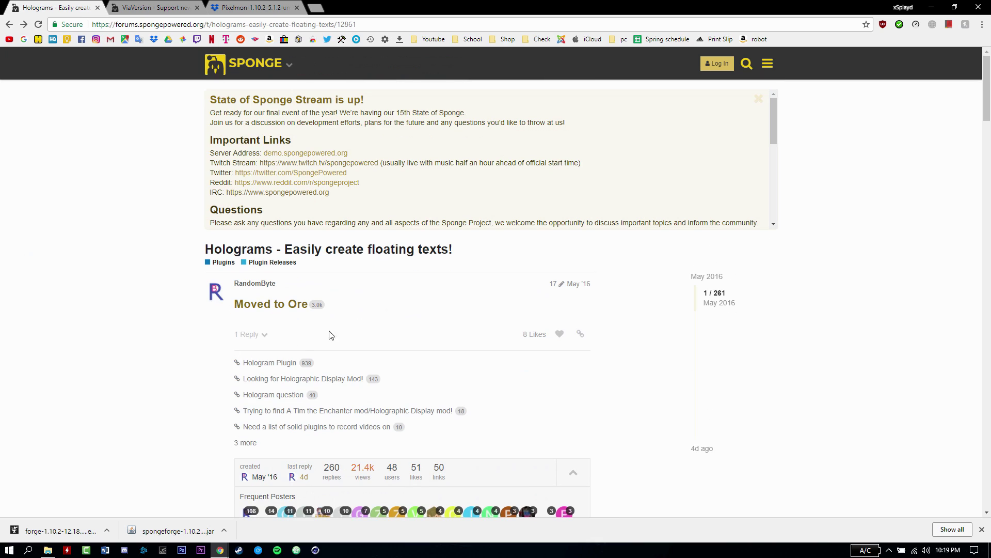
left_click(279, 307)
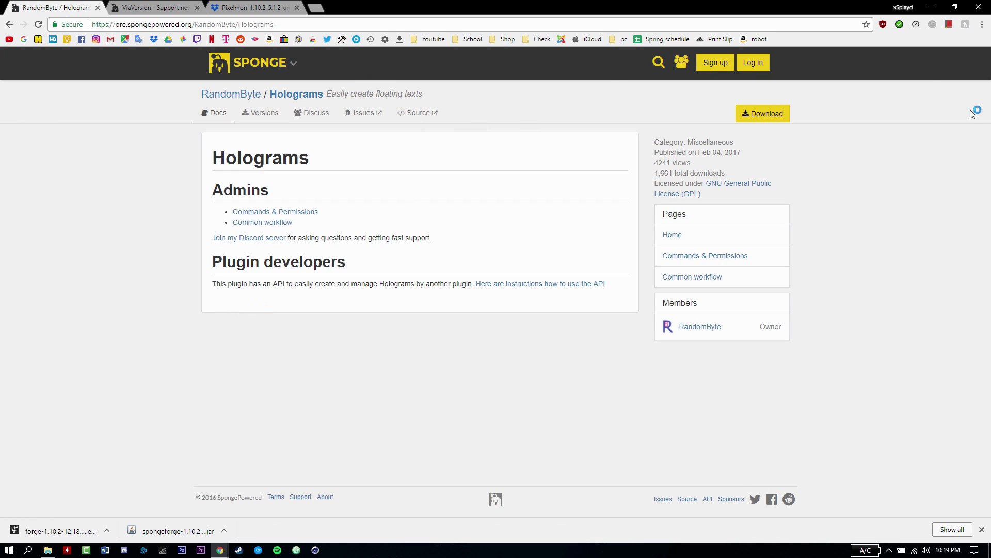
Download Holograms 2.3 past the unreviewed warning, saving holograms-2.3.jar into Sponge Server's mods folder.
left_click(768, 118)
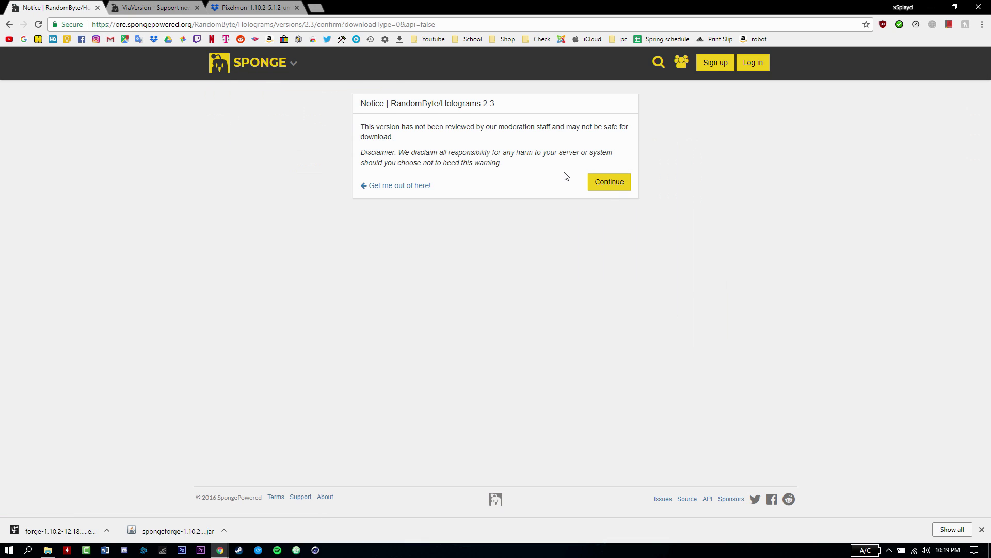
left_click(614, 186)
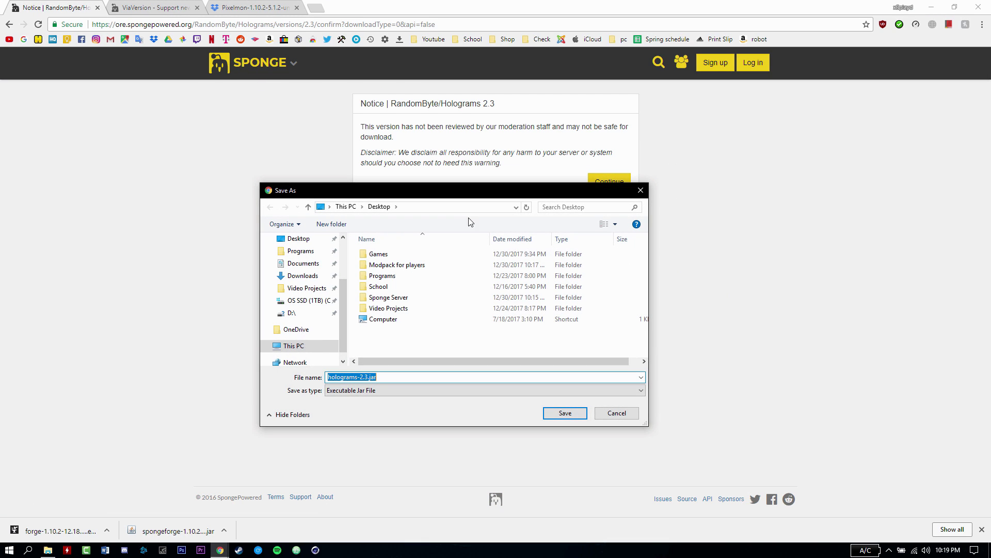
left_click_drag(412, 192, 383, 195)
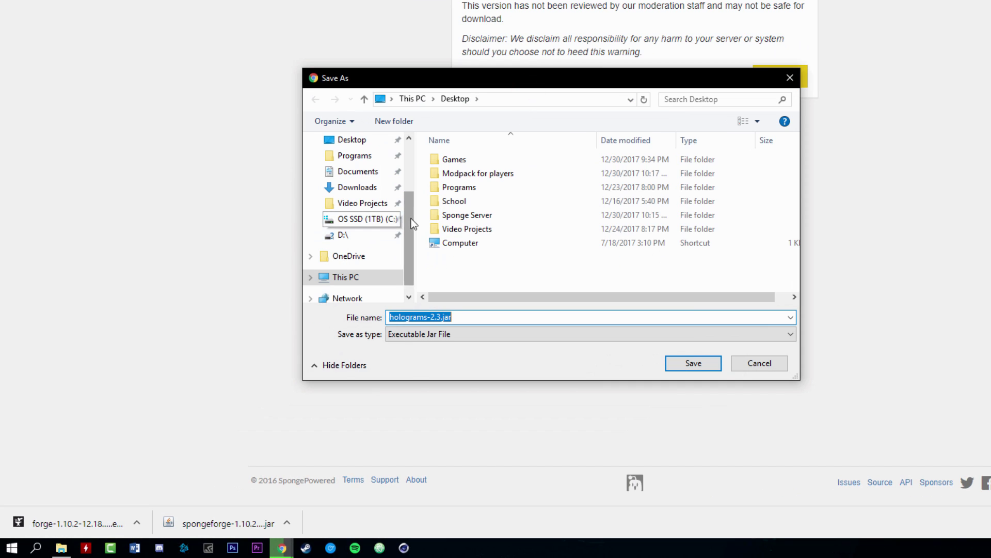
scroll(319, 293, "up", 2)
left_click(457, 315)
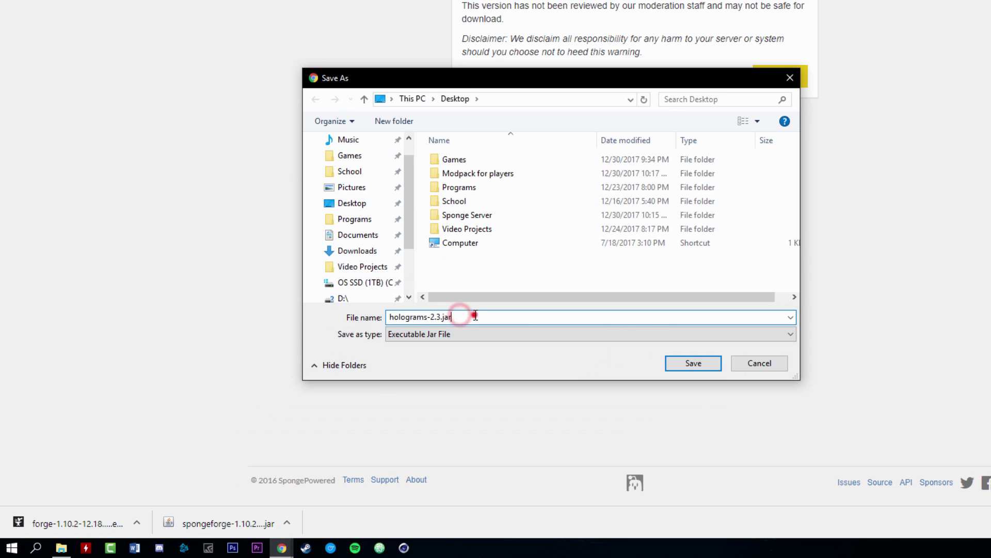
double_click(467, 216)
left_click(450, 202)
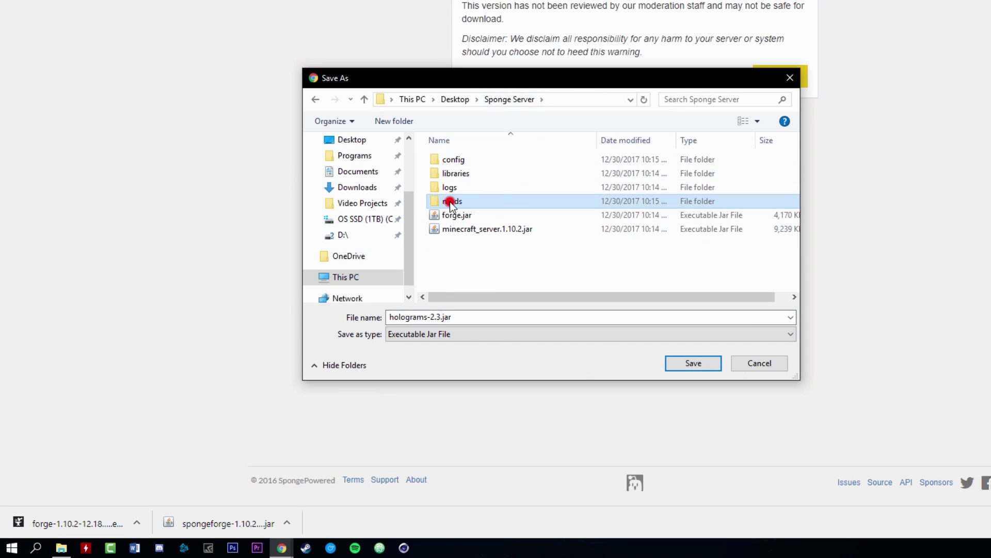
double_click(450, 201)
left_click(700, 362)
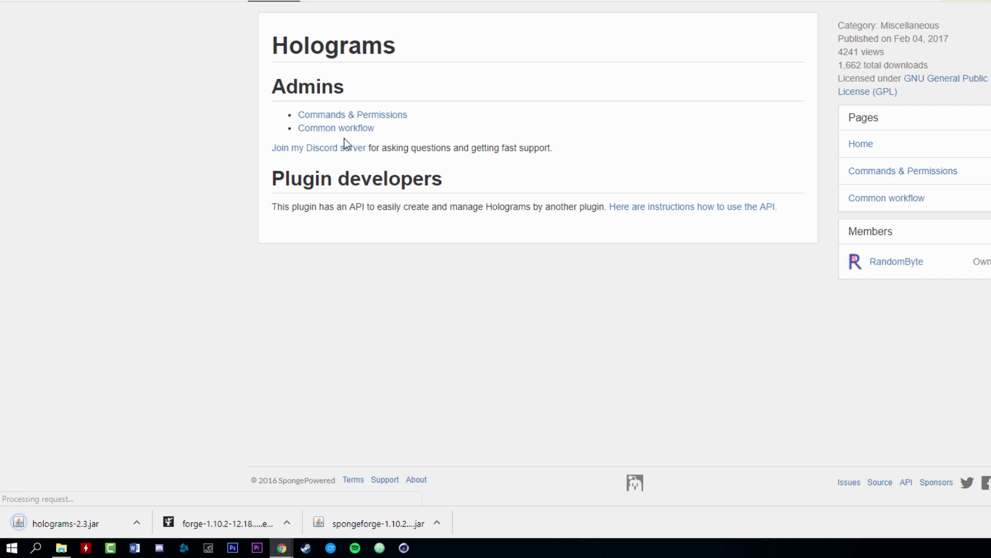
Look over the Holograms Commands & Permissions documentation, then switch to the Dropbox Pixelmon tab.
left_click(329, 114)
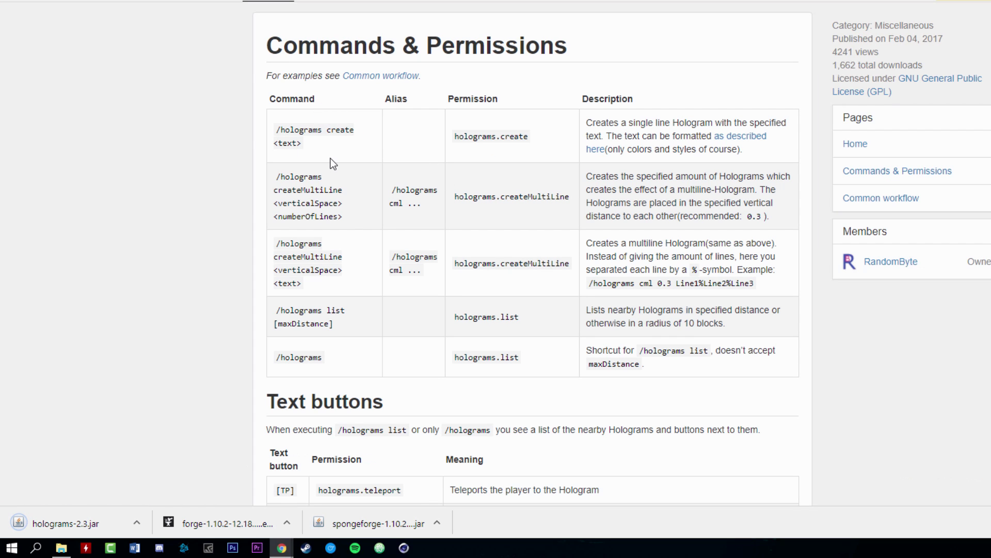
scroll(366, 152, "down", 5)
scroll(249, 149, "up", 5)
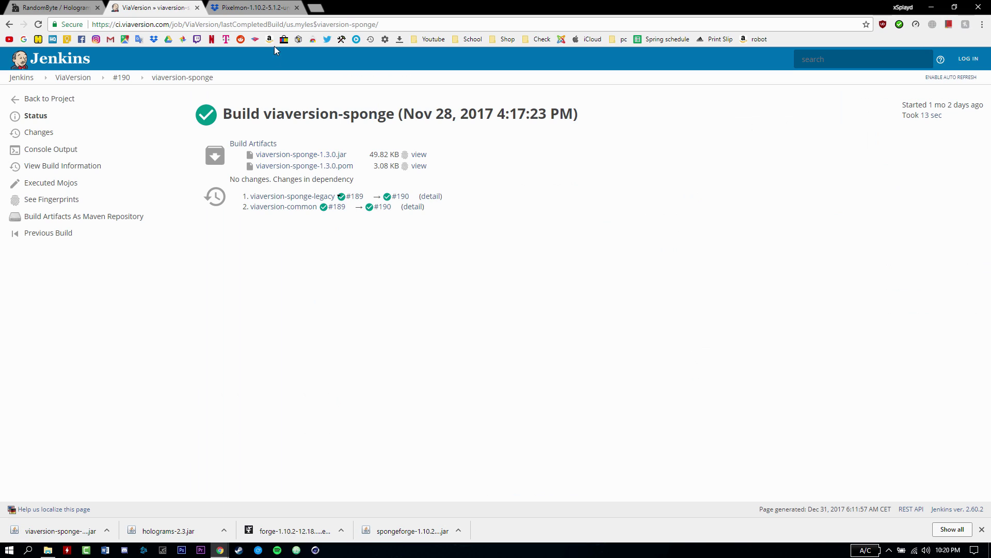
left_click(253, 8)
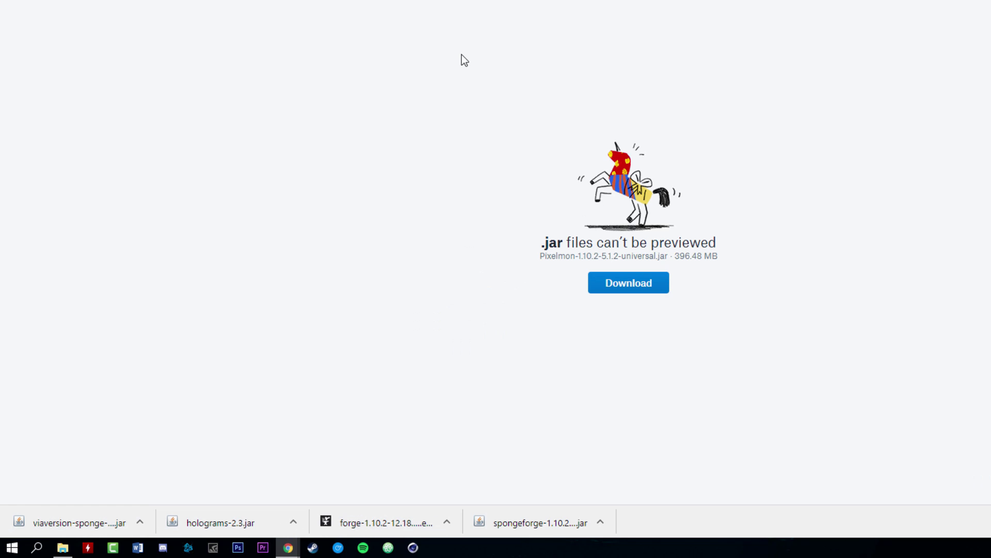
Save Pixelmon-1.10.2-5.1.2-universal.jar from Dropbox into the Sponge Server mods folder.
left_click(620, 283)
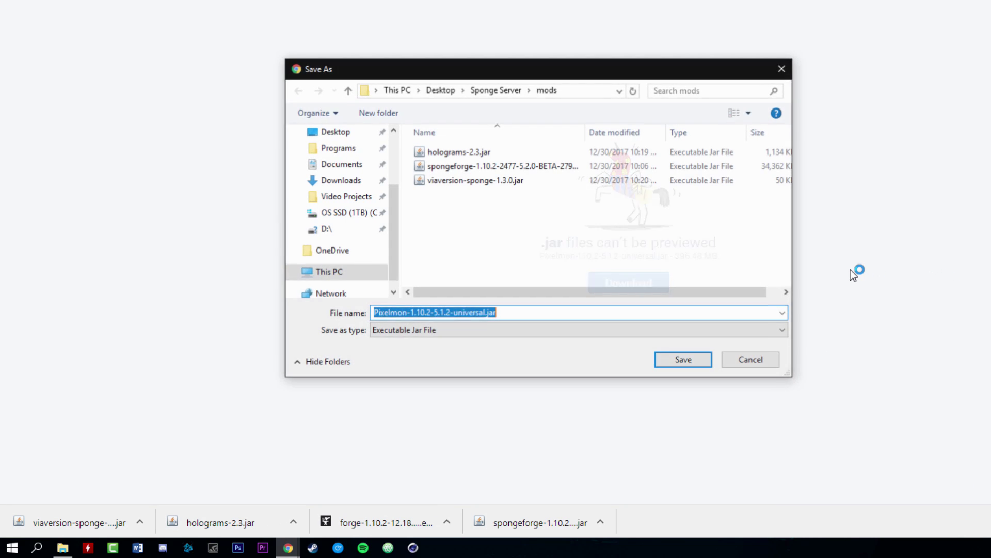
left_click_drag(507, 73, 496, 75)
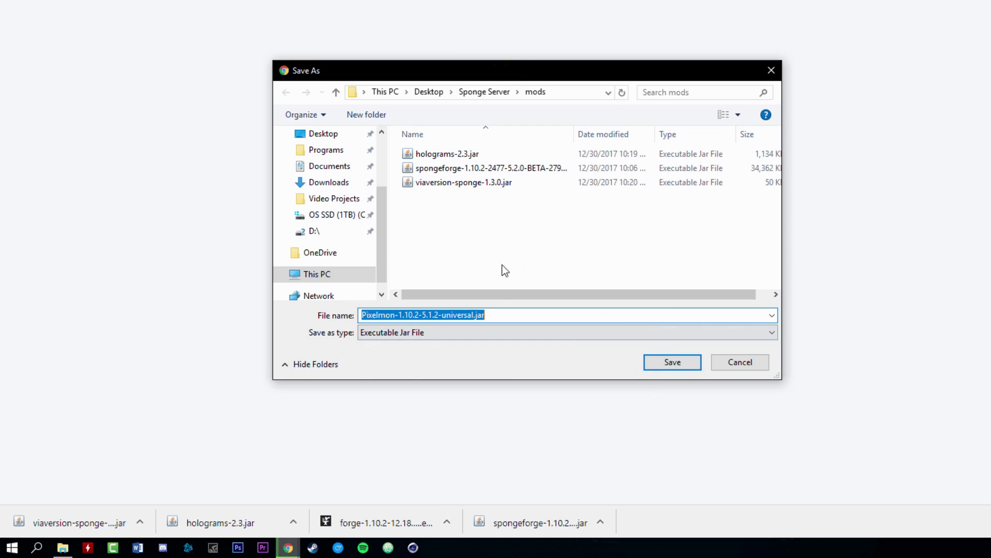
left_click(486, 315)
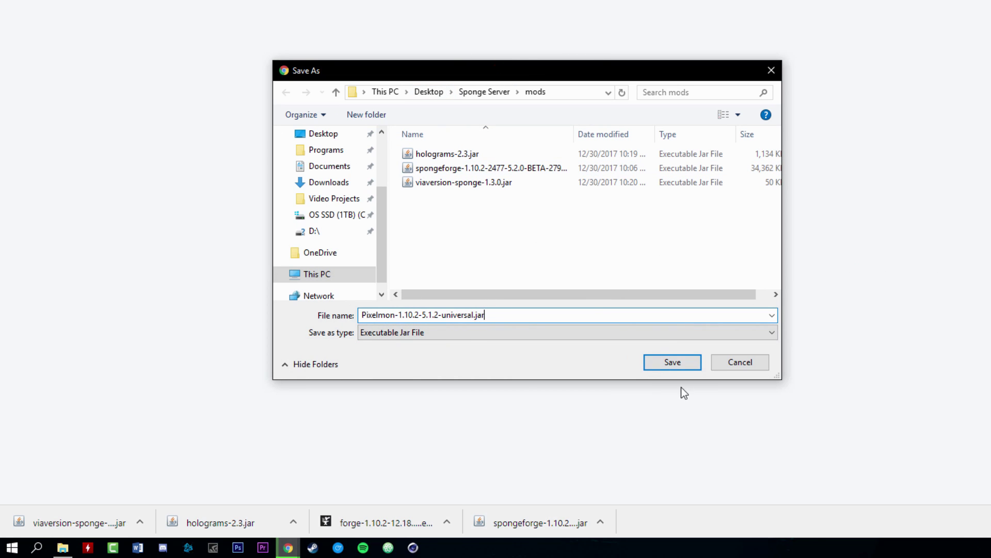
left_click(676, 364)
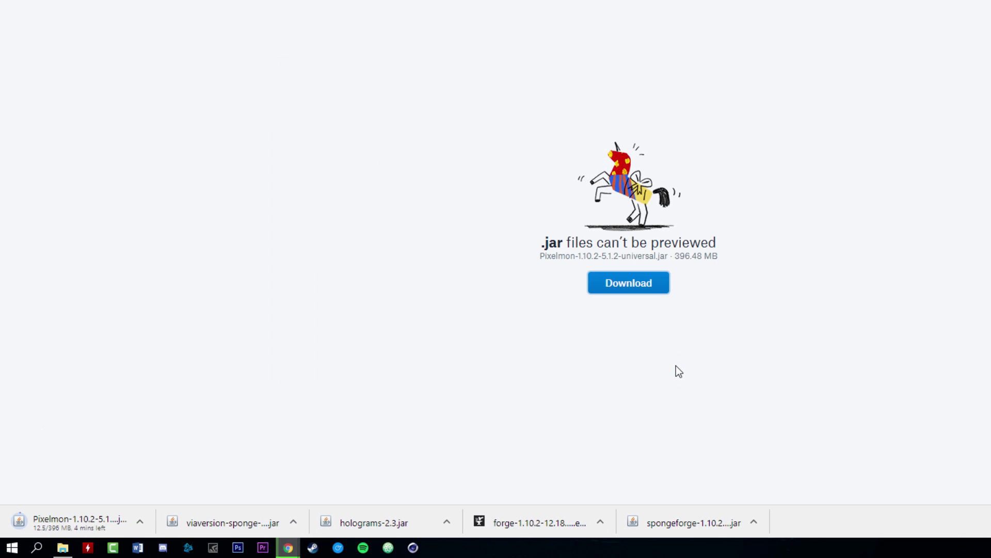